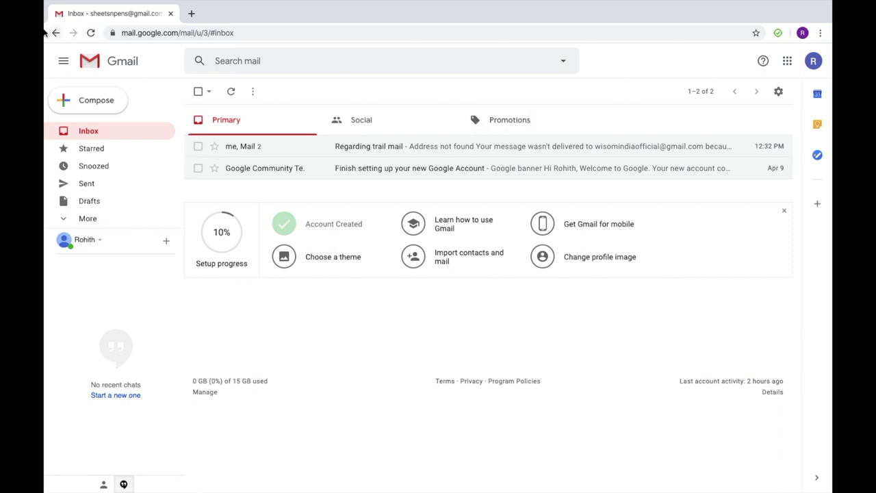
# Step: Reload Gmail, dismiss the MailTracker prompt, and star the Regarding trail mail conversation
pyautogui.click(91, 32)
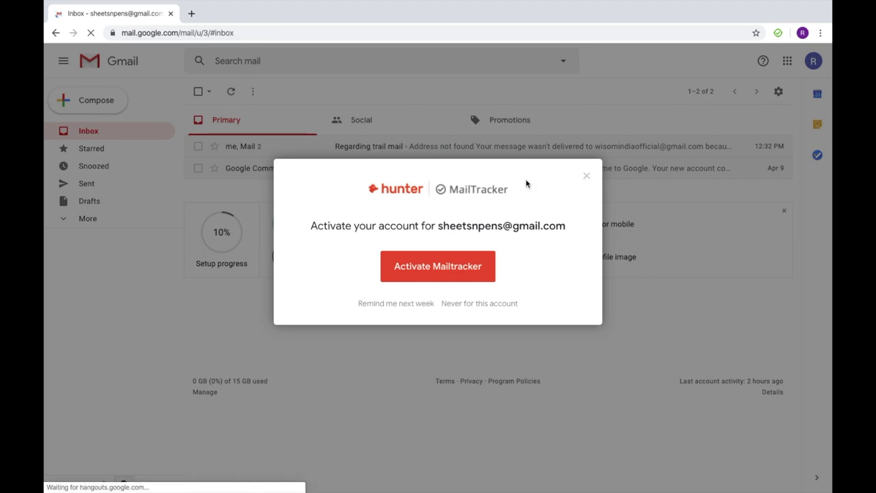
pyautogui.click(586, 176)
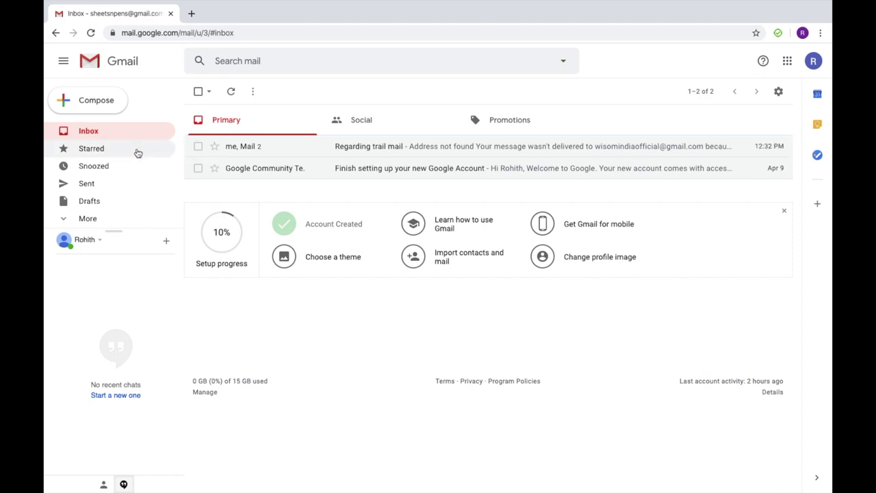
pyautogui.click(137, 152)
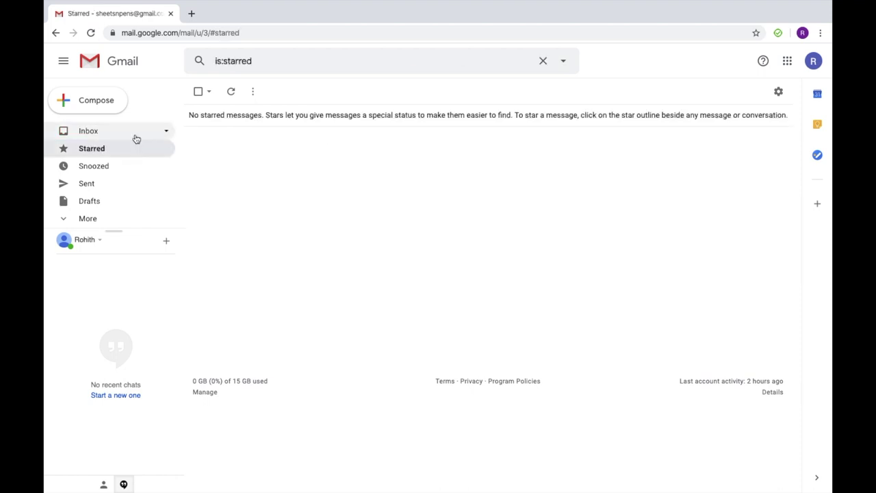
pyautogui.click(135, 138)
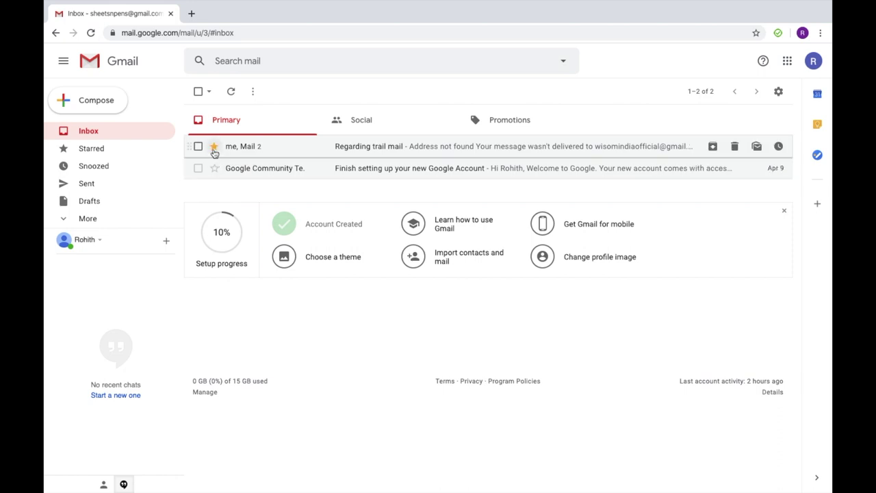
pyautogui.click(214, 147)
pyautogui.click(149, 152)
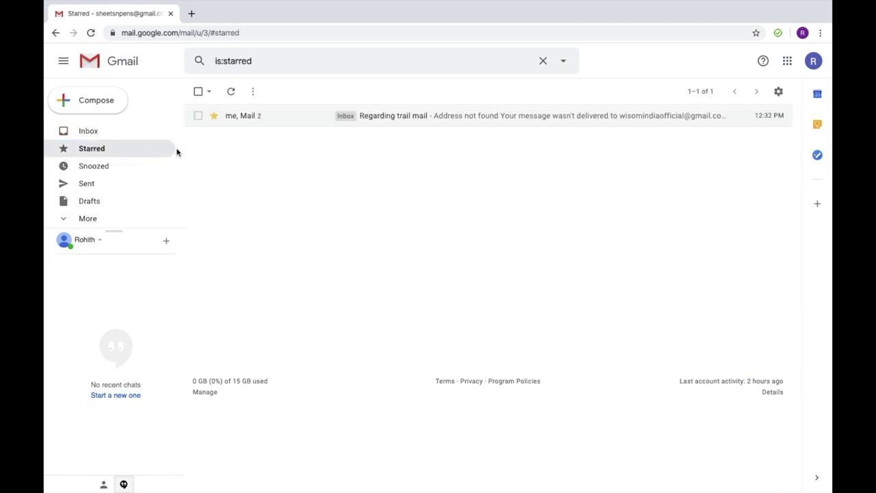
pyautogui.click(105, 135)
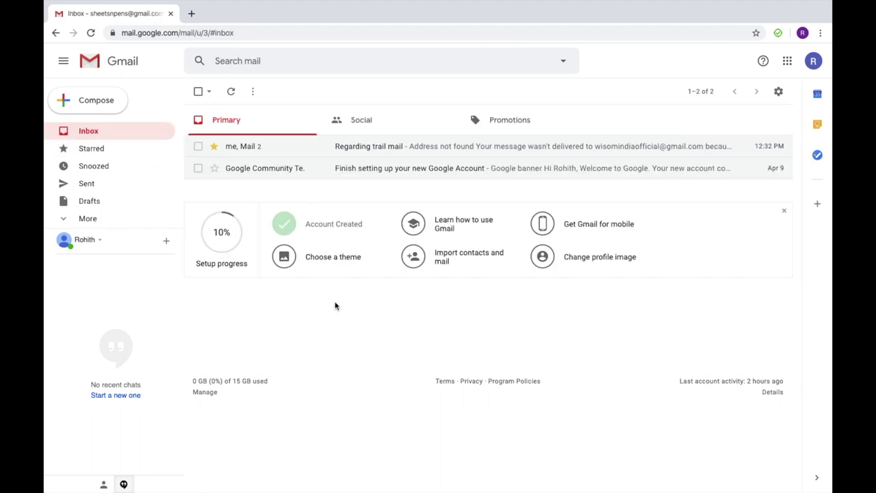
pyautogui.click(142, 147)
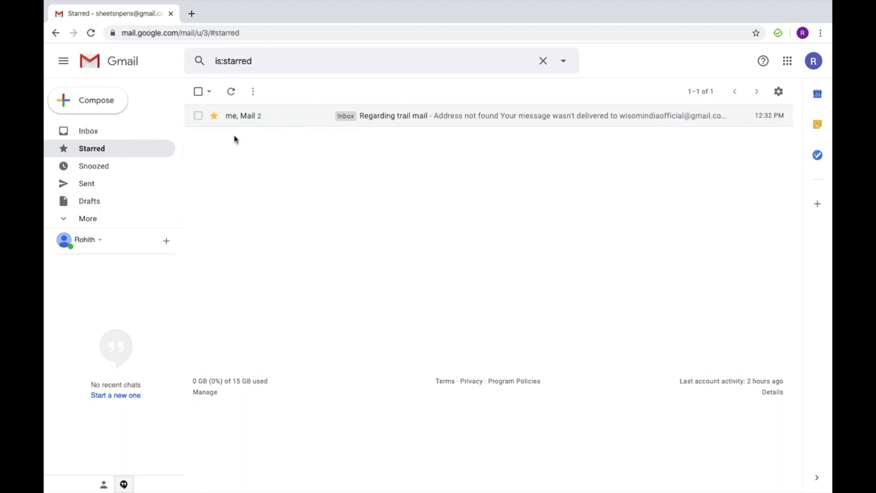
pyautogui.click(122, 136)
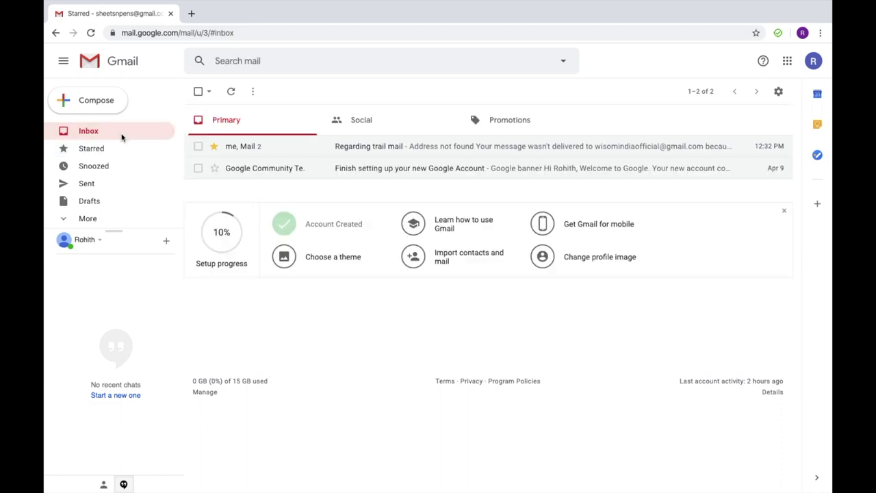
# Step: Toggle the star on Regarding trail mail until the Starred view is empty
pyautogui.click(214, 146)
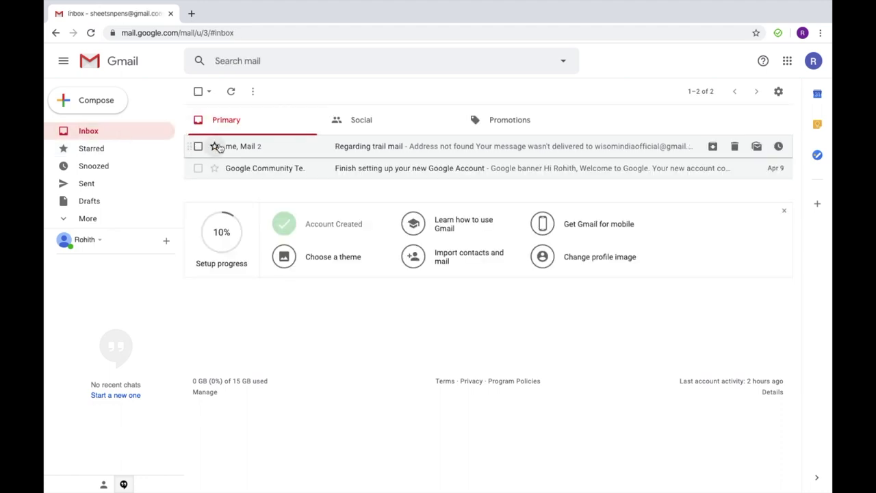
pyautogui.click(215, 147)
pyautogui.click(119, 148)
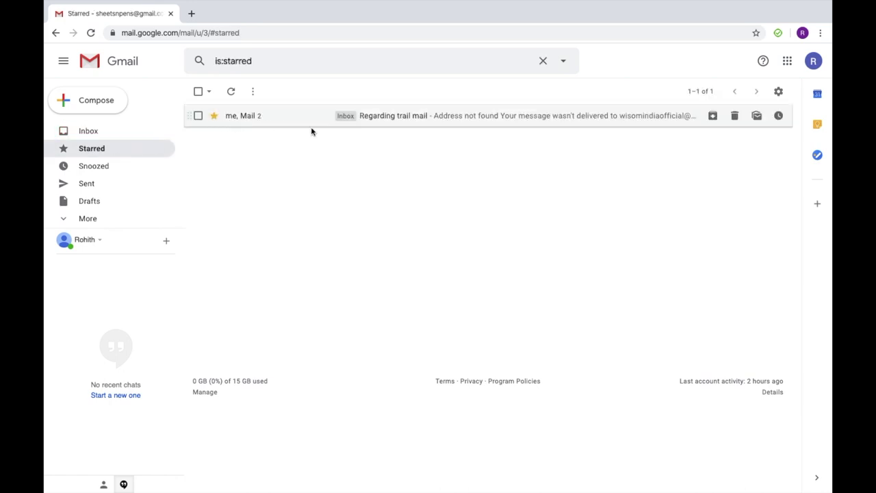
pyautogui.click(137, 130)
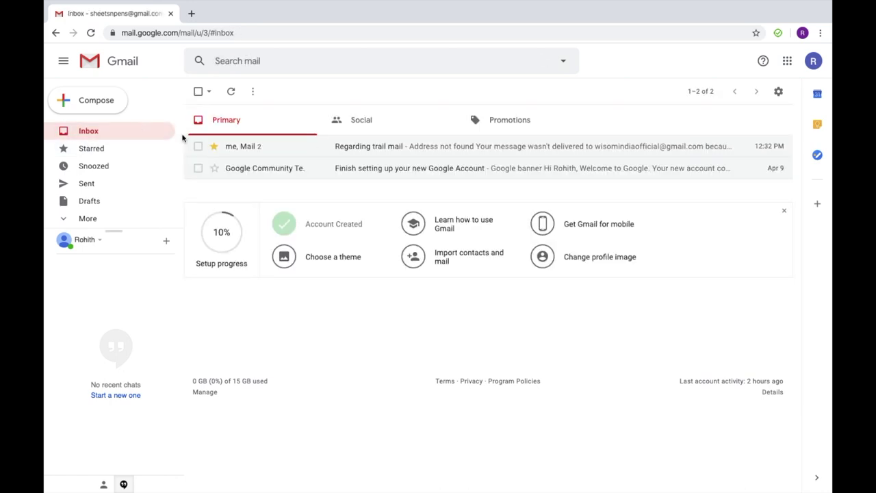
pyautogui.click(214, 147)
pyautogui.click(136, 149)
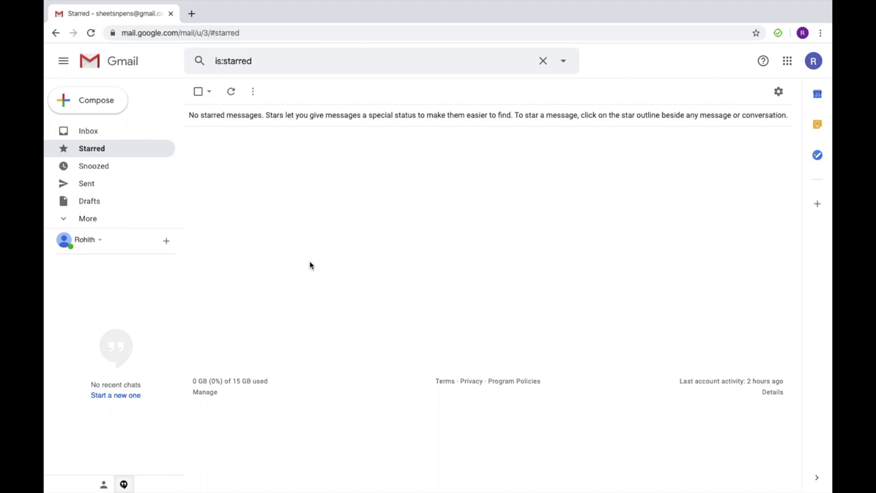
pyautogui.click(139, 125)
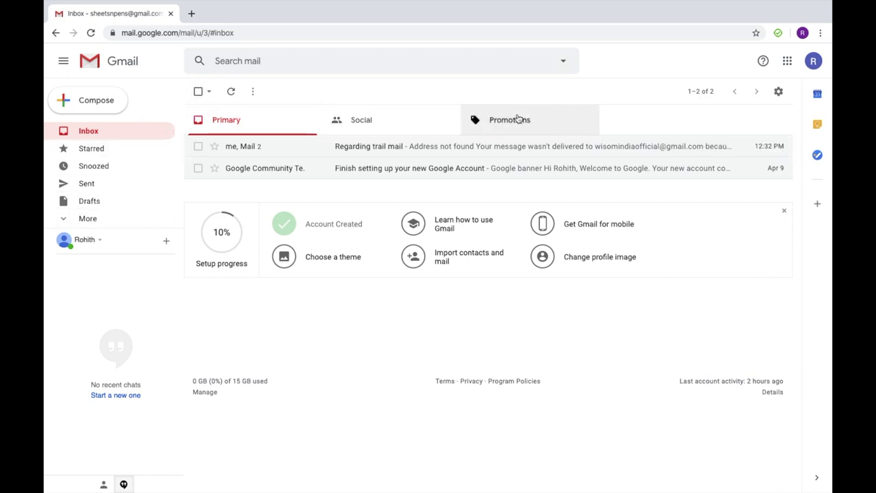
# Step: Browse the Social and Promotions categories and the TikTok Ads email, then return to Primary
pyautogui.click(363, 135)
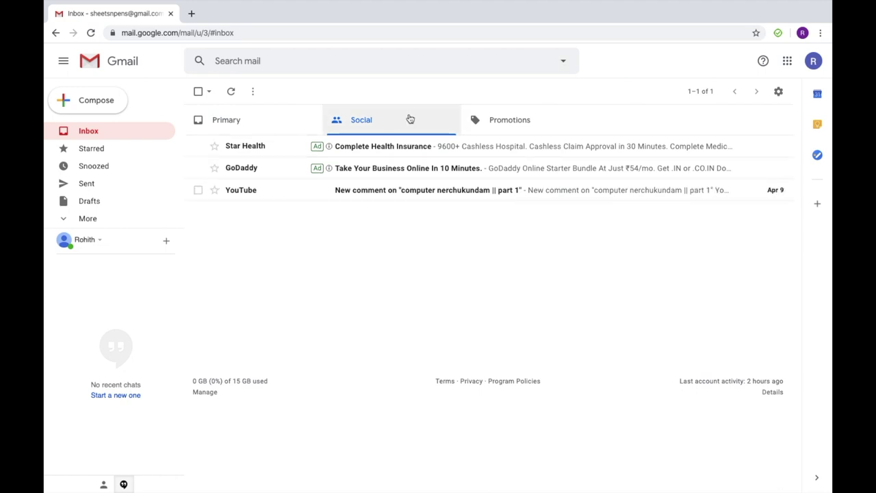
pyautogui.click(519, 132)
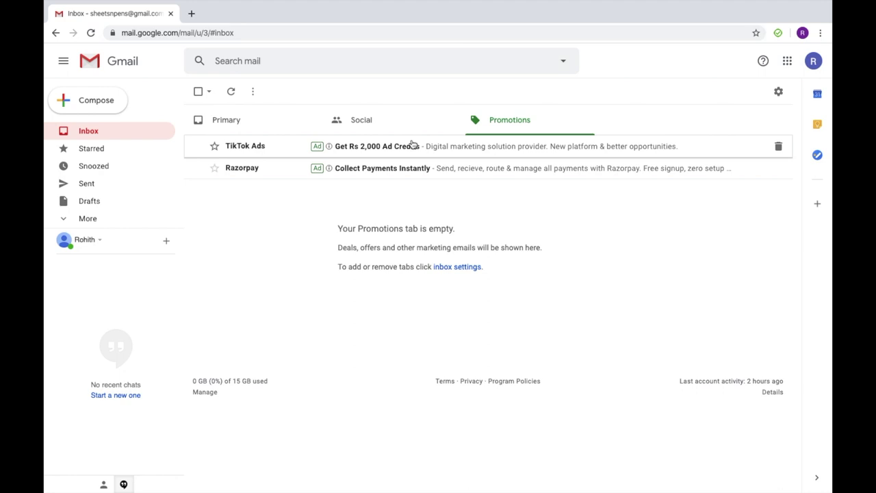
pyautogui.click(409, 145)
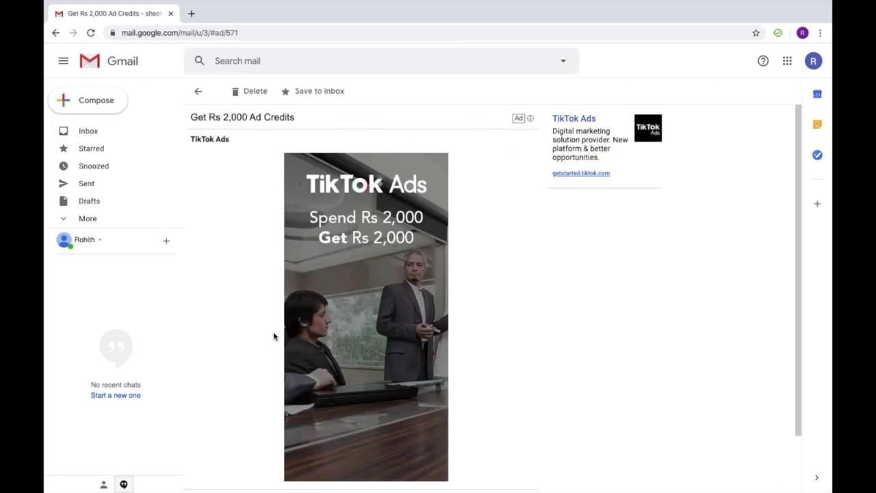
pyautogui.scroll(-2, 395, 385)
pyautogui.scroll(2, 396, 385)
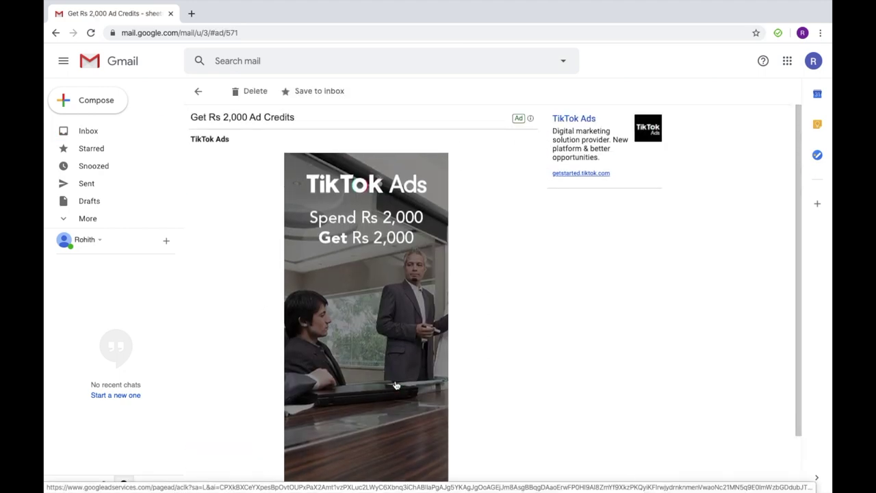
pyautogui.click(198, 91)
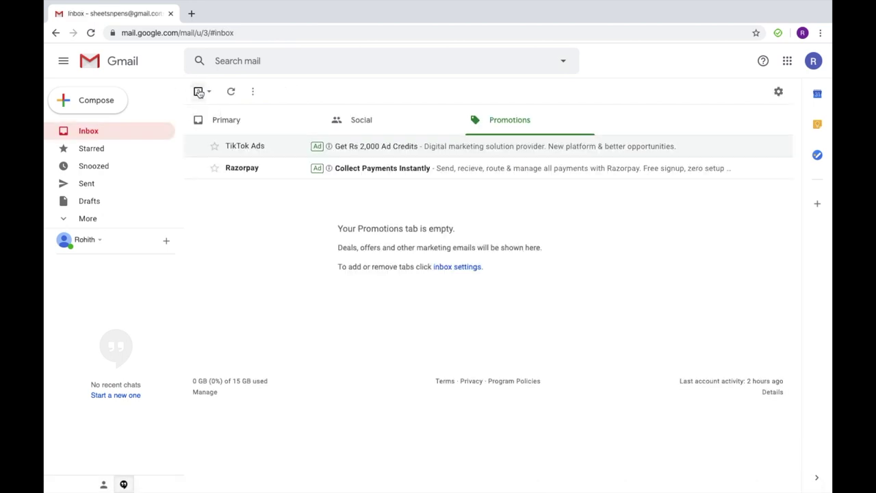
pyautogui.click(215, 120)
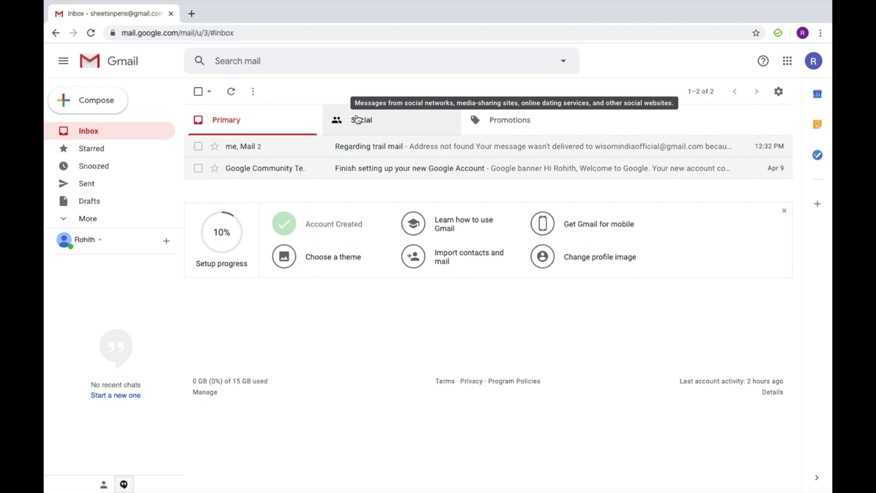
# Step: Glance at the Starred and Snoozed views, return to the inbox, and expand More
pyautogui.click(129, 146)
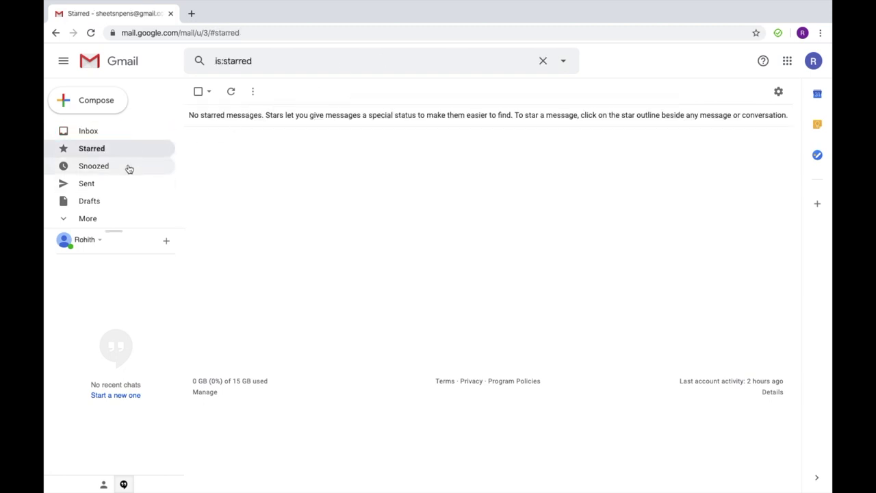
pyautogui.click(129, 167)
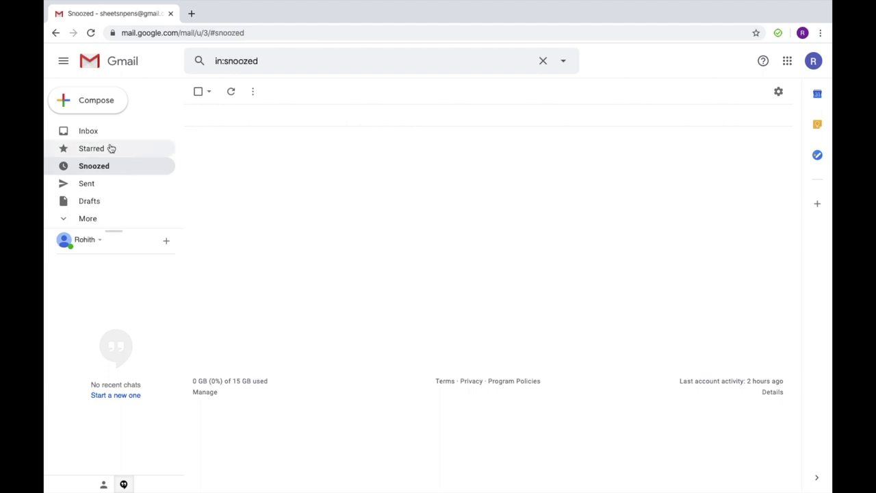
pyautogui.click(118, 137)
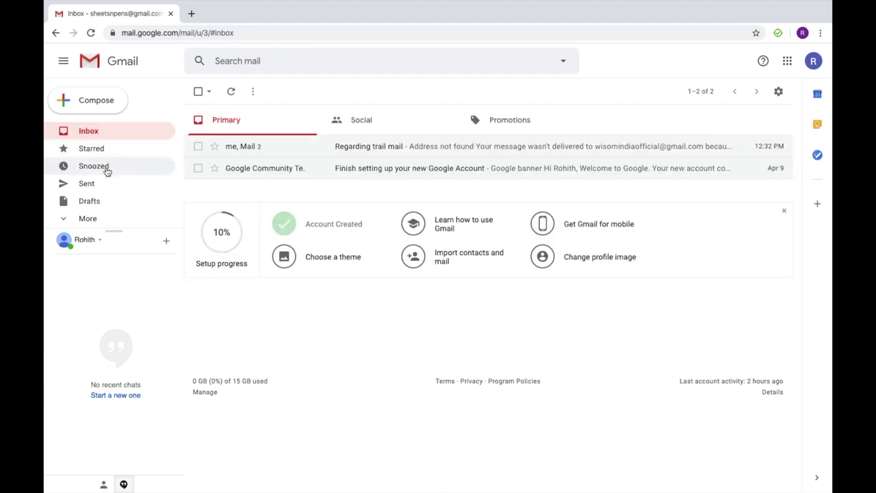
pyautogui.click(100, 218)
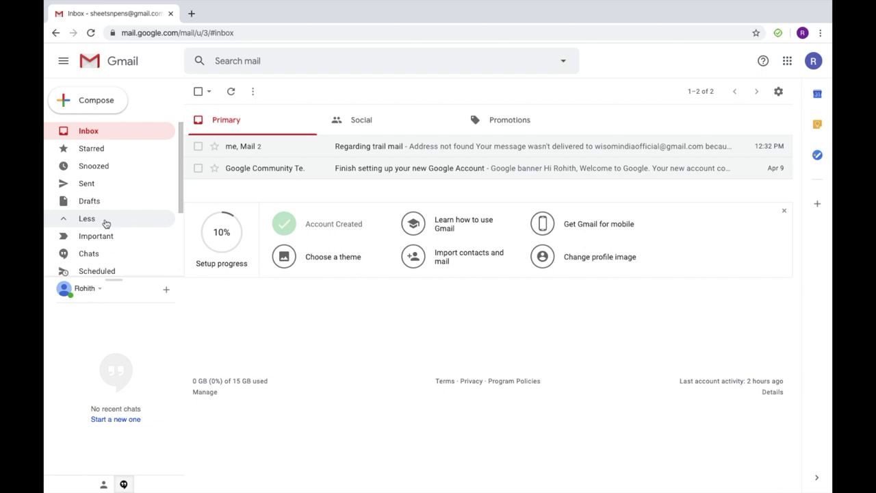
pyautogui.scroll(-3, 106, 236)
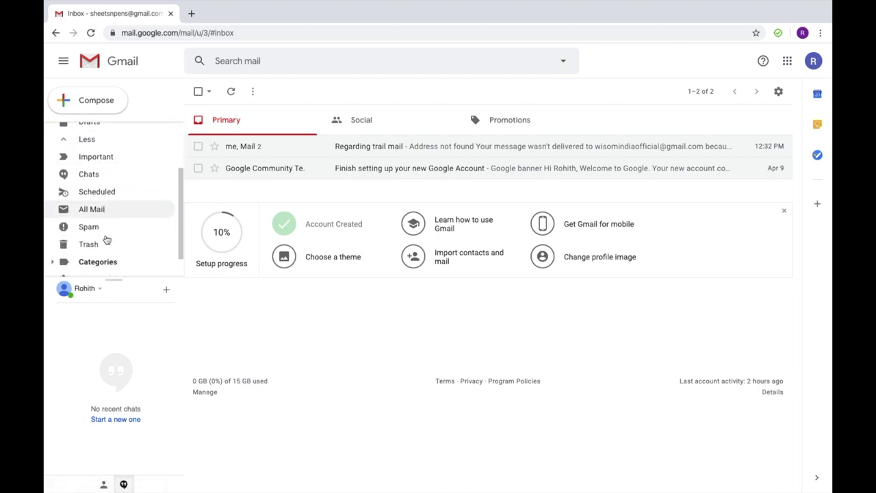
pyautogui.scroll(-2, 96, 243)
pyautogui.scroll(5, 92, 245)
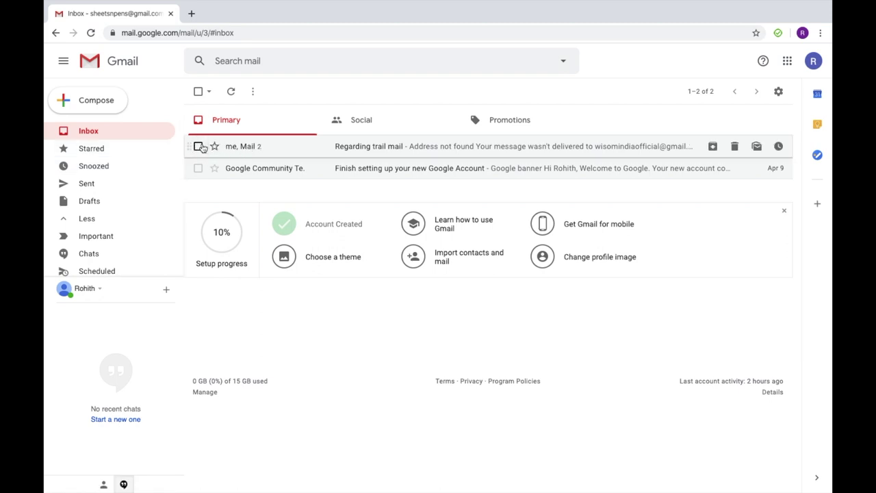
pyautogui.click(198, 147)
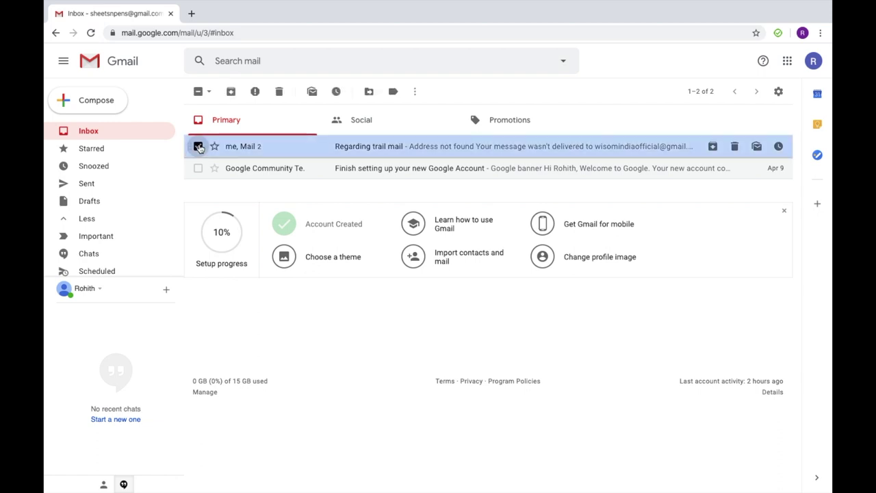
pyautogui.click(198, 146)
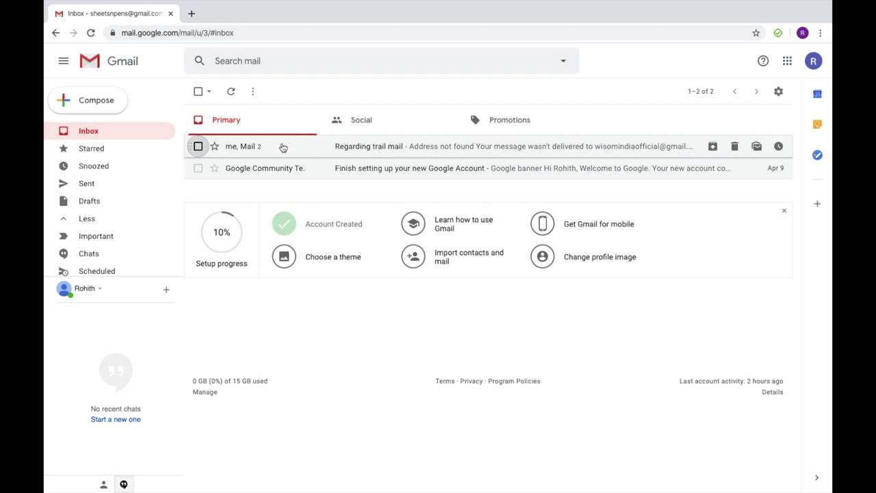
pyautogui.moveTo(231, 150)
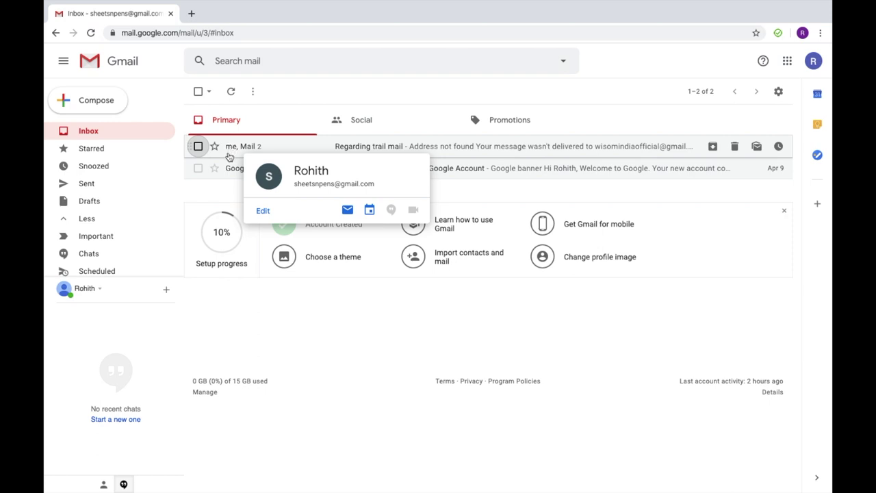
pyautogui.moveTo(226, 169)
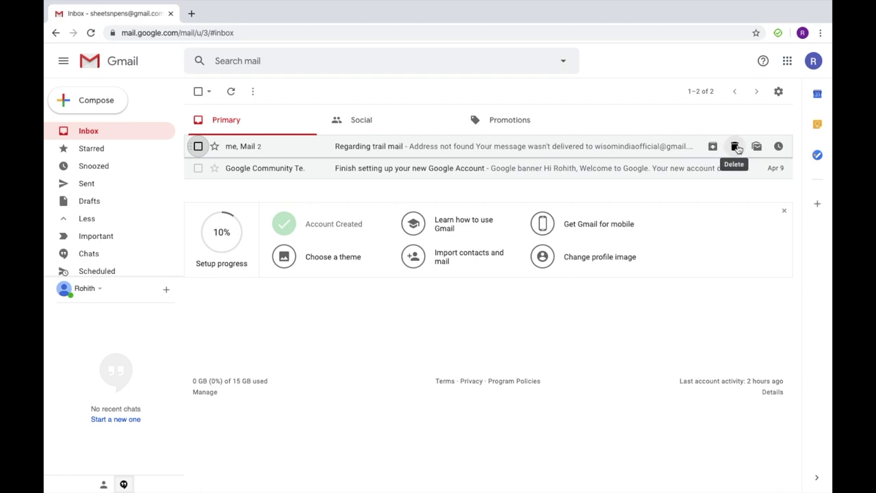
pyautogui.click(756, 147)
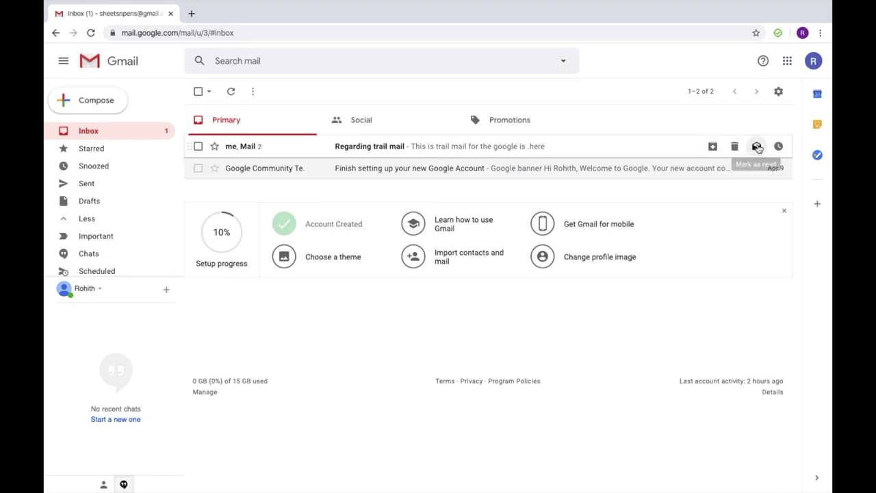
pyautogui.click(756, 146)
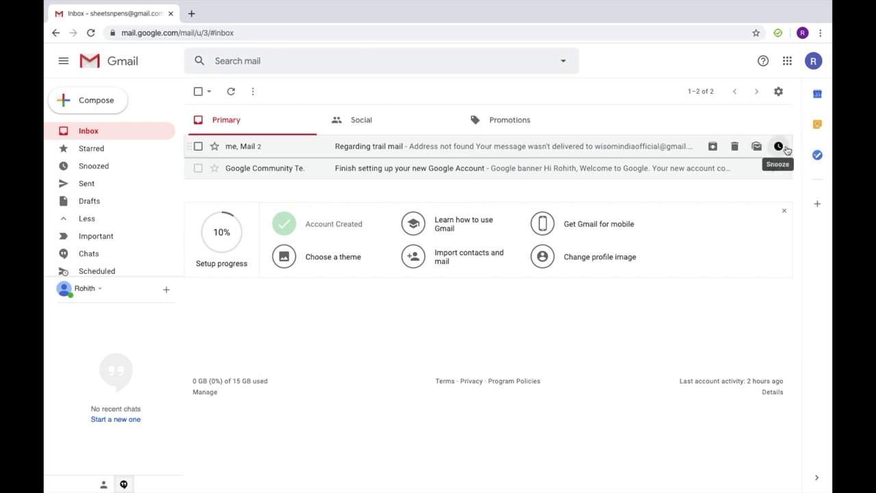
pyautogui.click(779, 146)
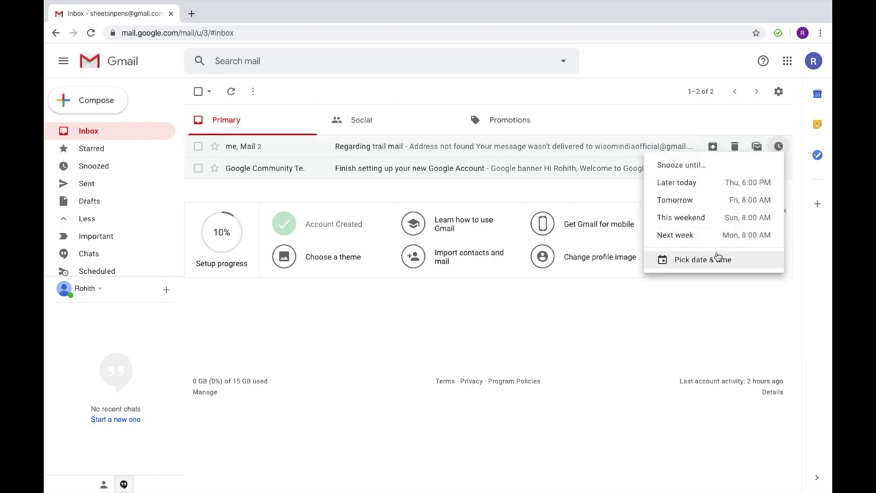
pyautogui.click(679, 124)
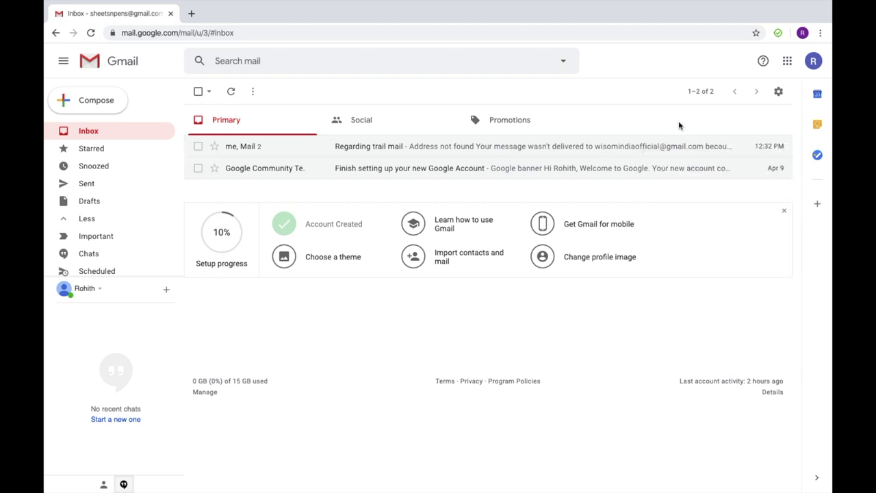
# Step: Dismiss the GarageBand password prompt and view the Important and Chats folders
pyautogui.click(133, 224)
pyautogui.click(132, 226)
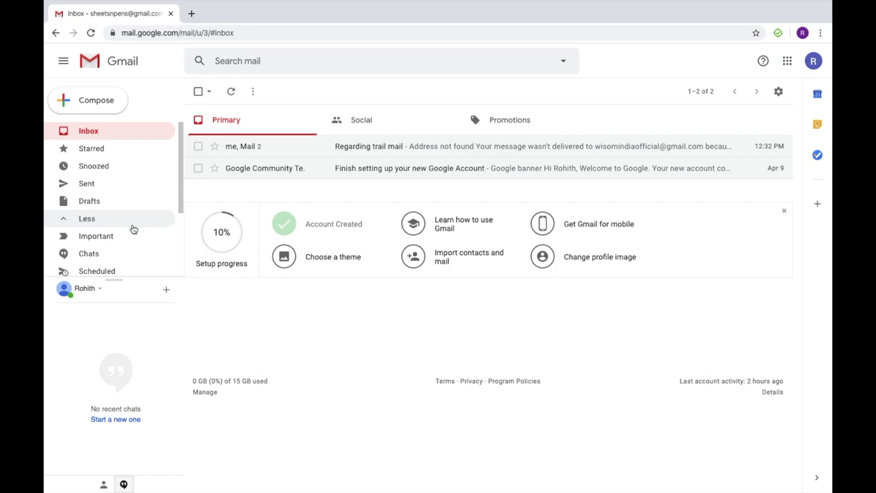
pyautogui.scroll(-1, 111, 226)
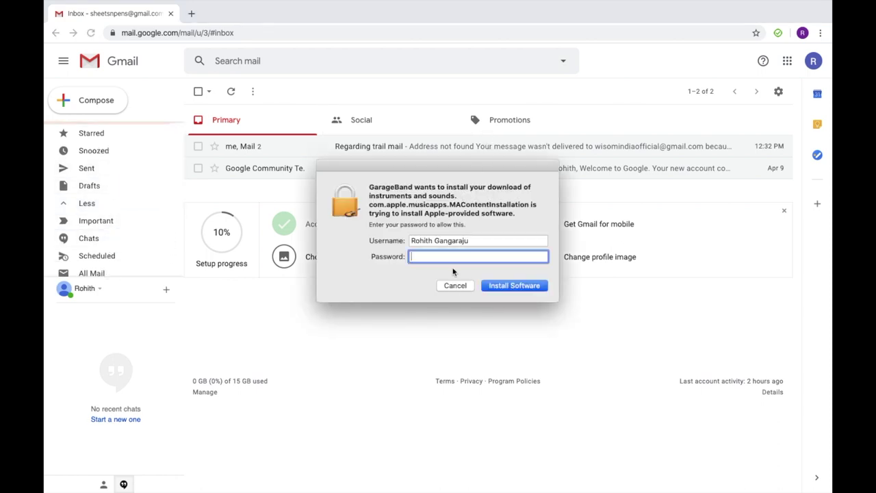
pyautogui.click(455, 287)
pyautogui.scroll(-2, 100, 205)
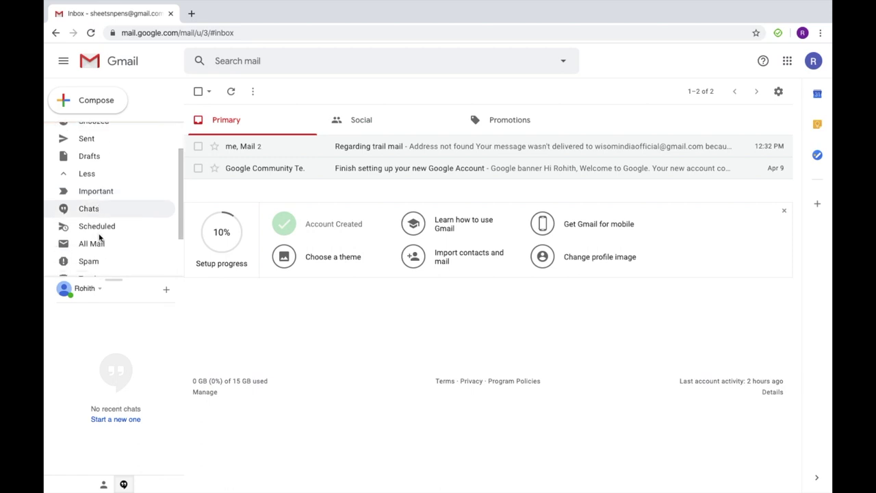
pyautogui.click(101, 200)
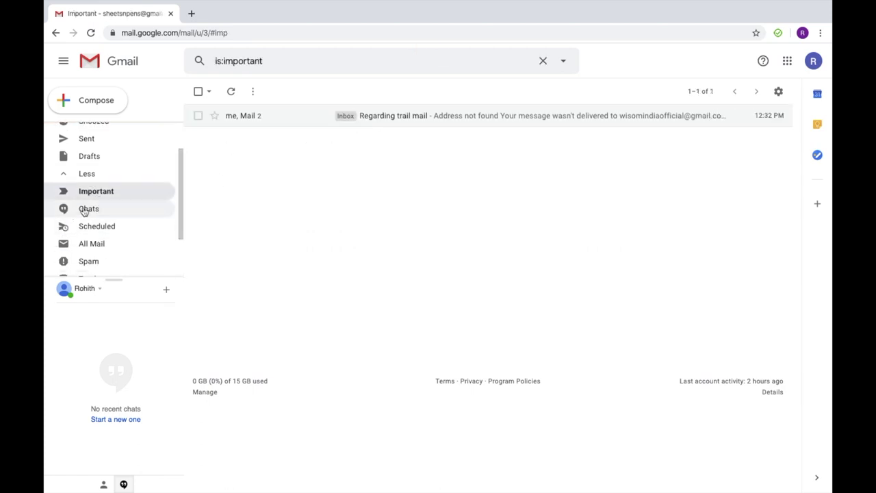
pyautogui.click(88, 210)
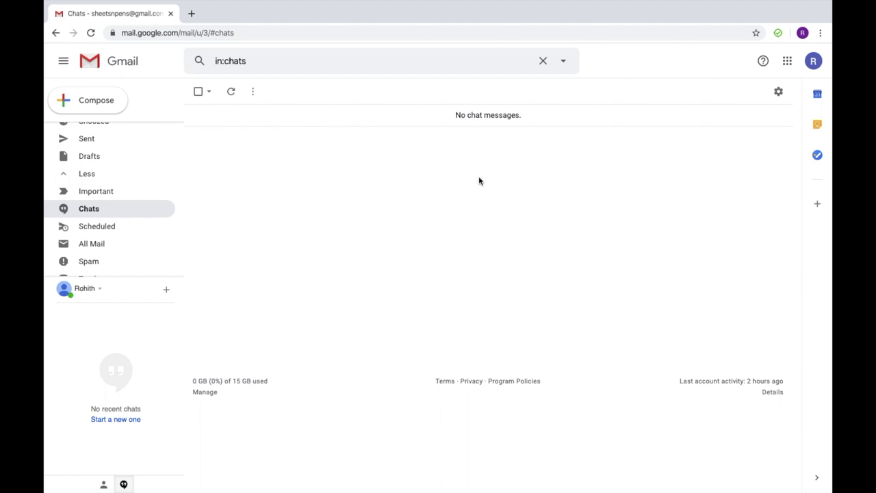
# Step: Check Scheduled, All Mail, Spam and Trash, then open Manage labels
pyautogui.scroll(-3, 102, 245)
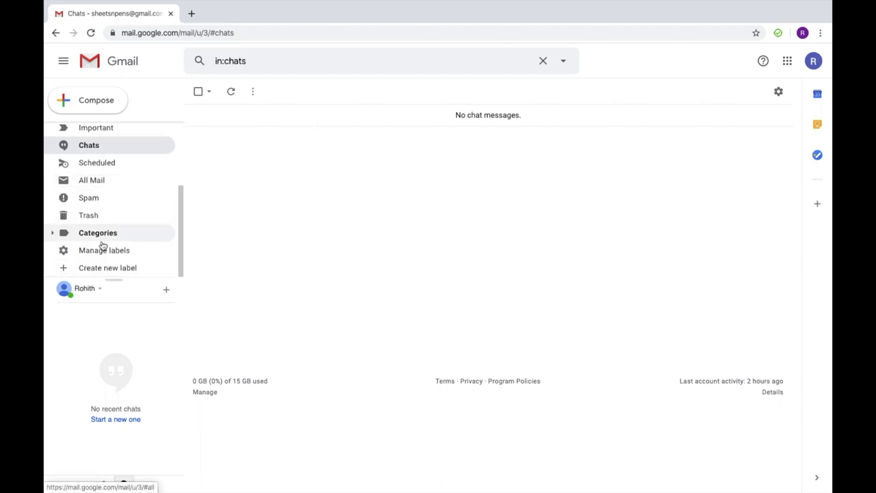
pyautogui.scroll(1, 123, 188)
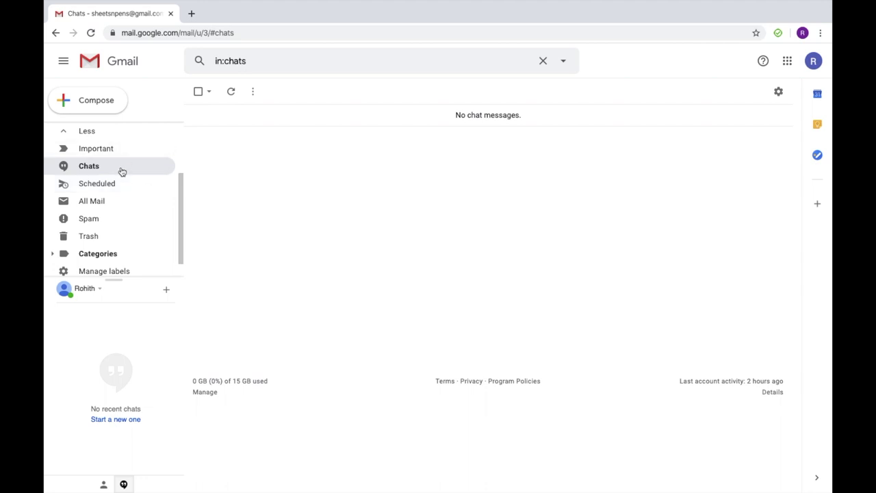
pyautogui.click(116, 185)
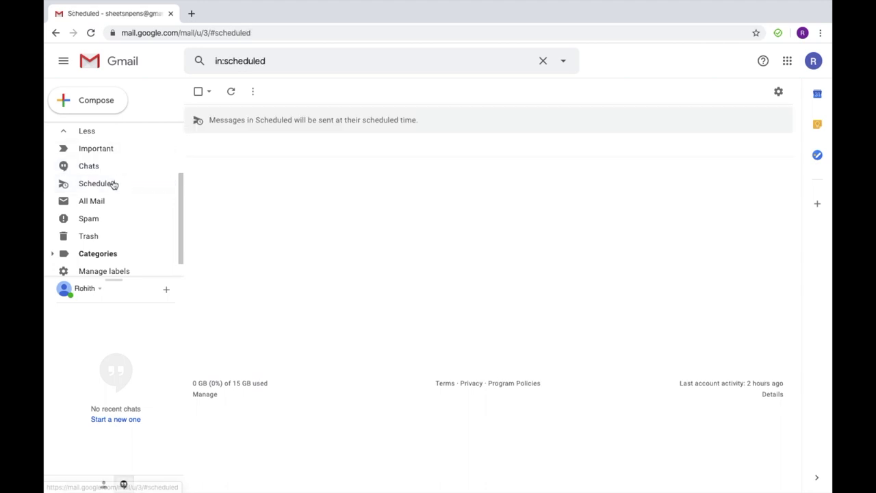
pyautogui.click(103, 202)
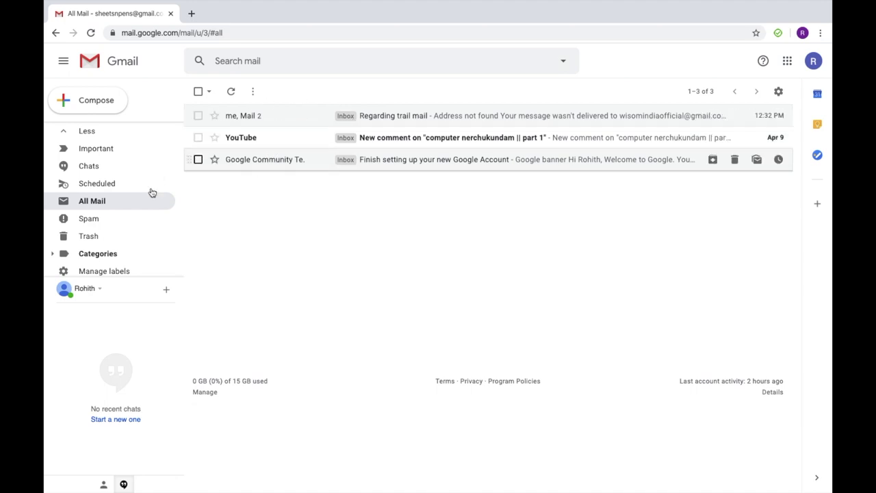
pyautogui.scroll(-1, 109, 238)
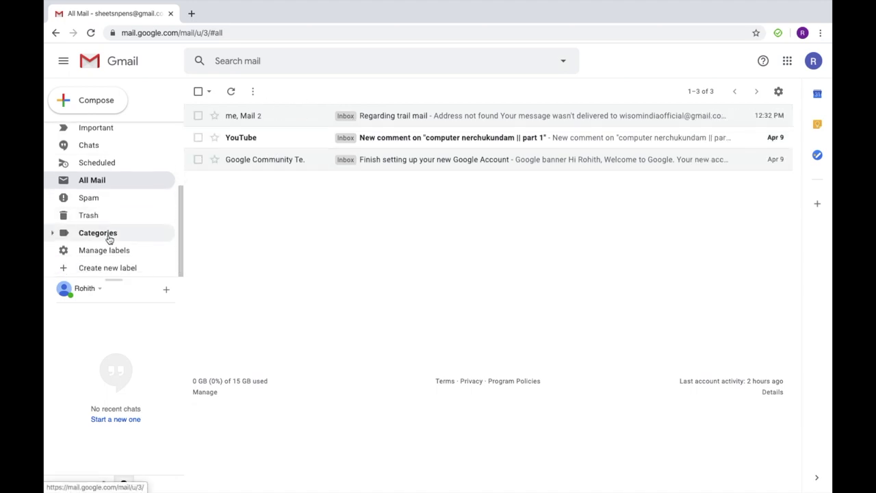
pyautogui.click(110, 203)
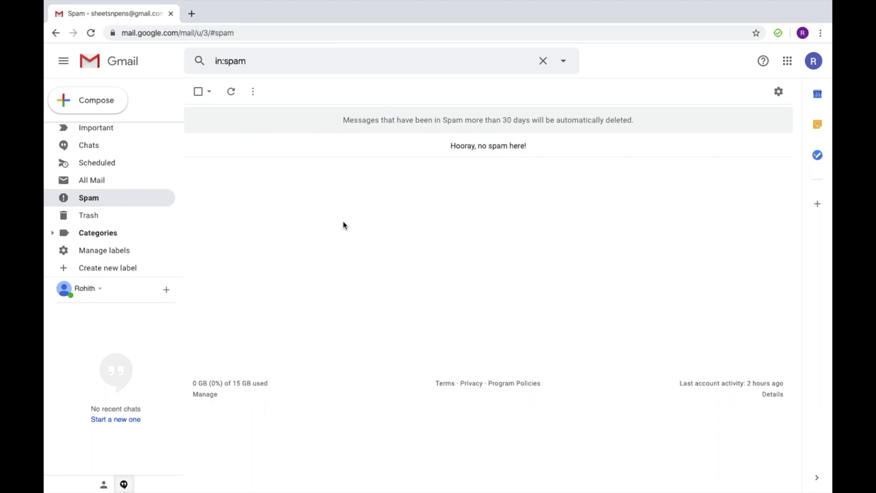
pyautogui.click(140, 217)
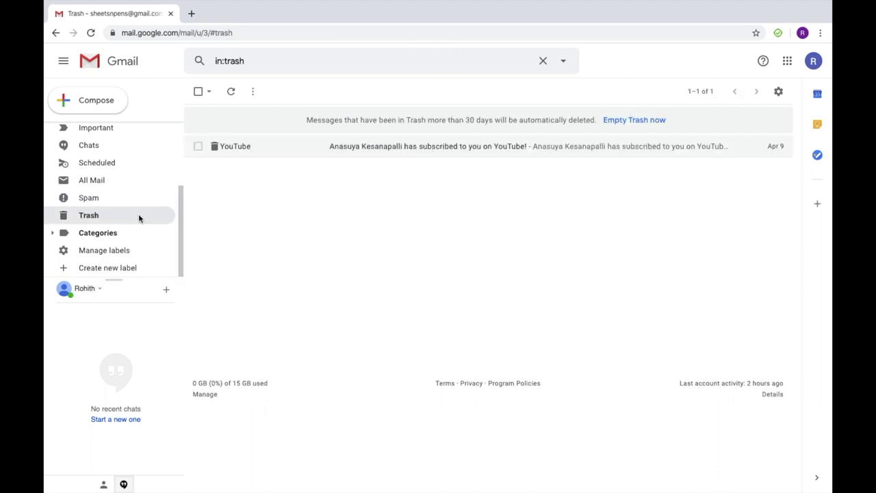
pyautogui.click(118, 250)
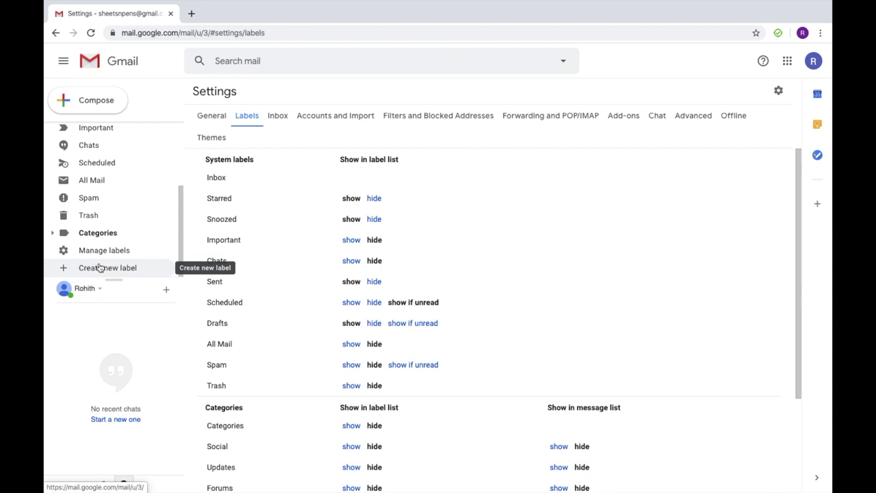
# Step: Scroll through the Labels settings page, then go back to the Primary inbox
pyautogui.scroll(1, 122, 163)
pyautogui.scroll(3, 122, 163)
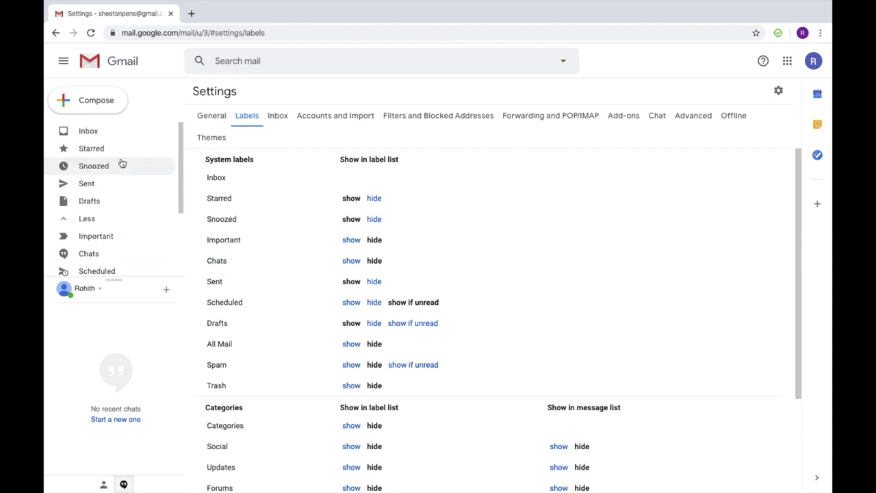
pyautogui.scroll(-3, 122, 163)
pyautogui.scroll(-4, 407, 308)
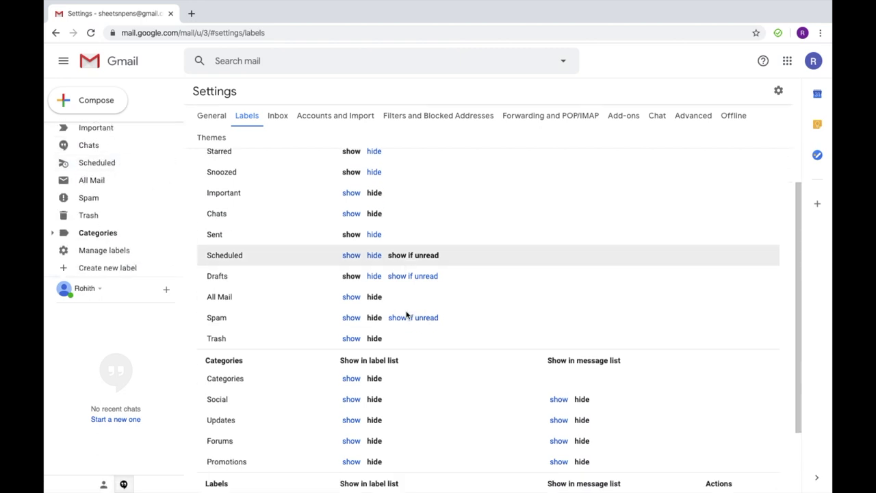
pyautogui.scroll(3, 392, 223)
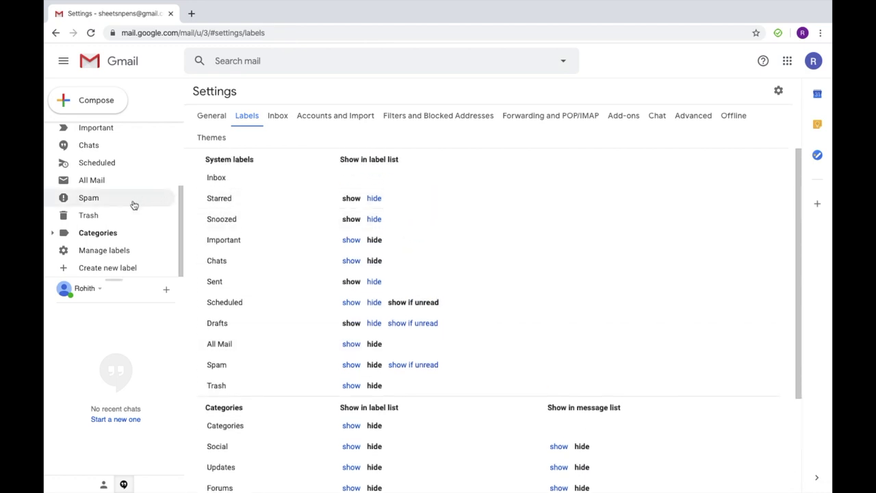
pyautogui.scroll(3, 130, 175)
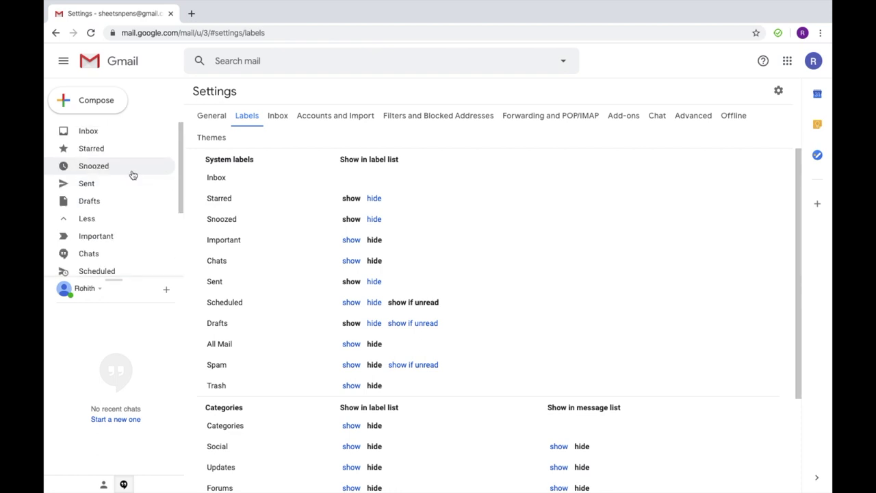
pyautogui.click(124, 136)
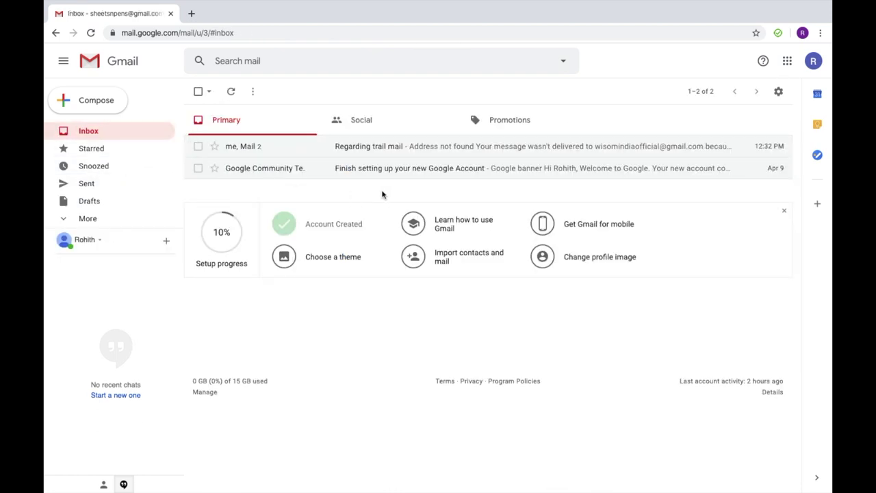
# Step: Peek at Regarding trail mail, then open a fresh New Message after discarding the first
pyautogui.click(364, 147)
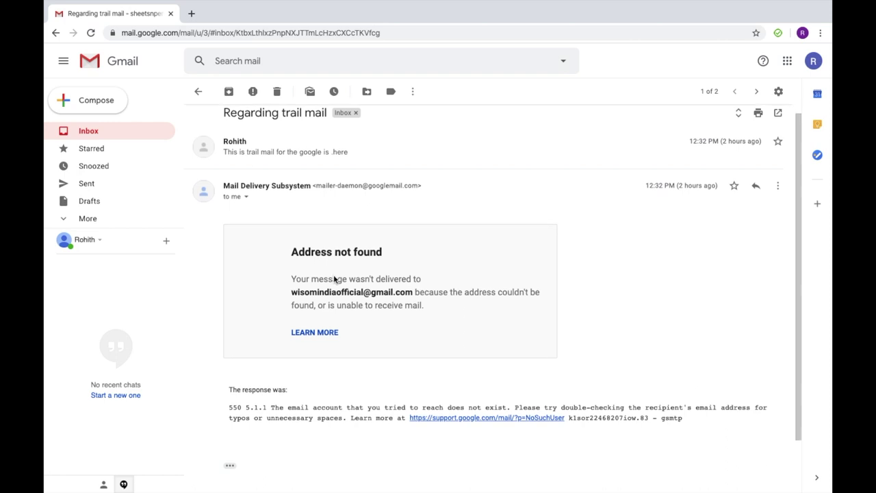
pyautogui.click(198, 92)
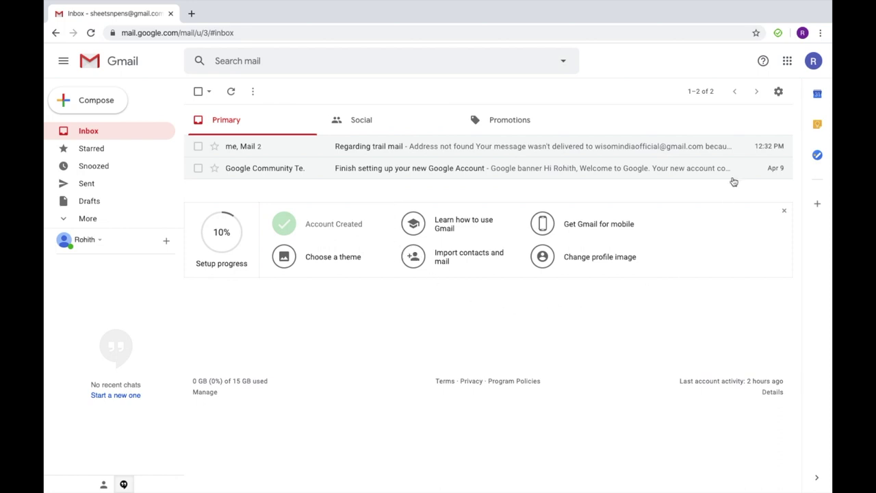
pyautogui.click(105, 108)
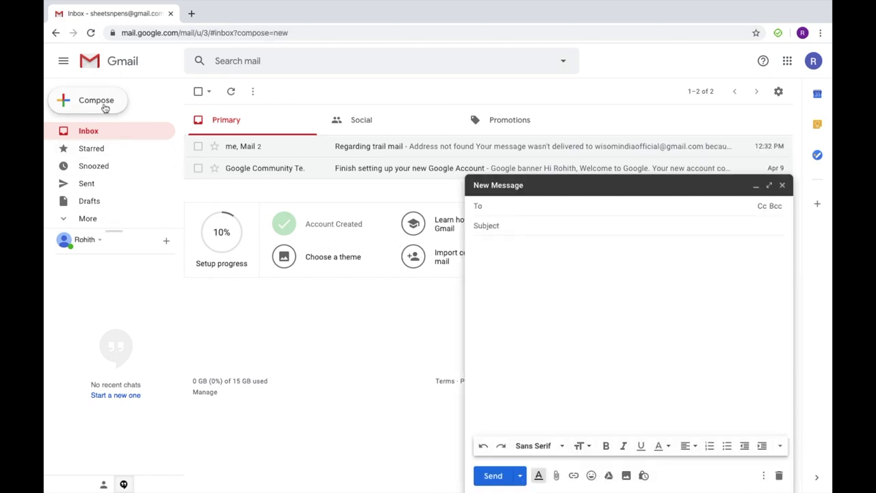
pyautogui.press('Escape')
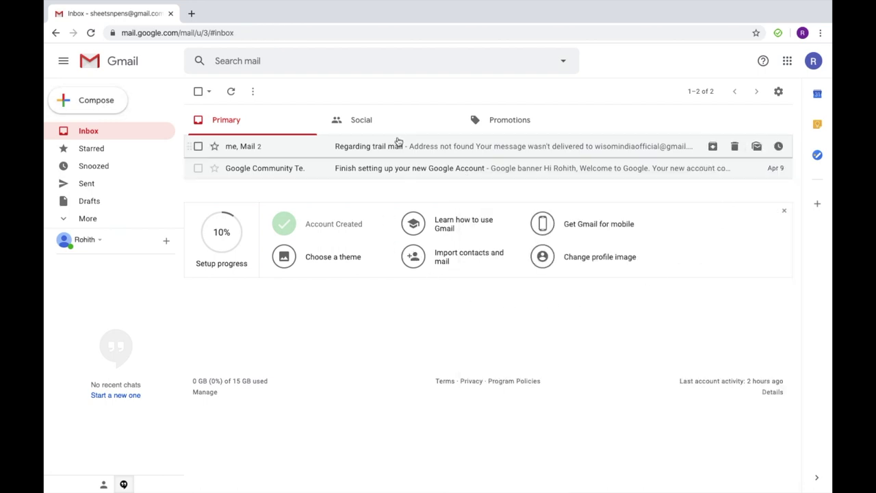
pyautogui.click(105, 108)
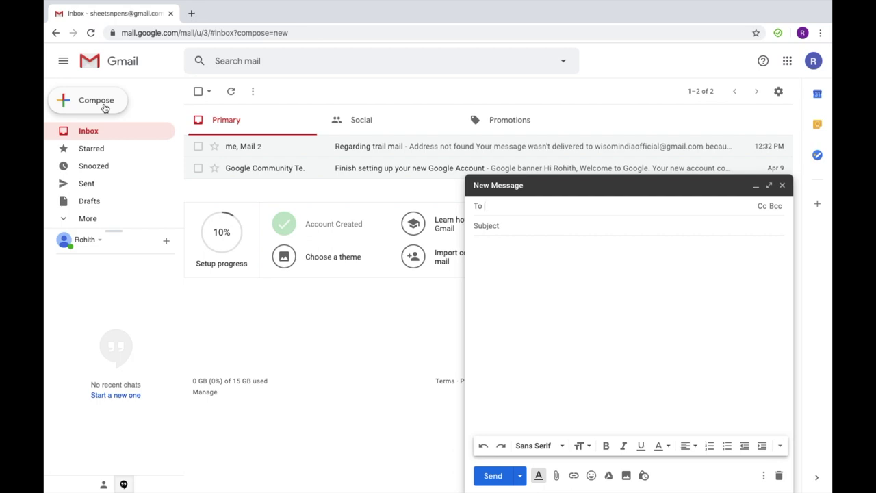
# Step: Enter a first recipient in the To field from the autocomplete suggestion
pyautogui.write('shhe')
pyautogui.press('BackSpace')
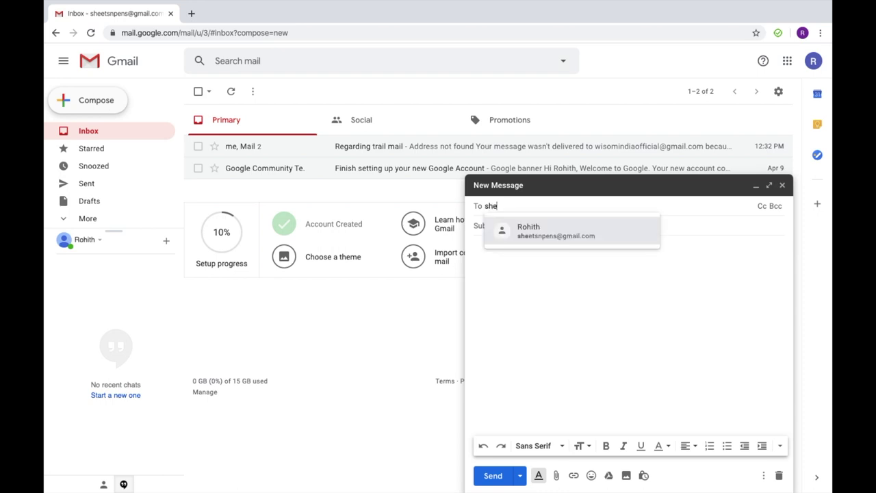
pyautogui.write('e')
pyautogui.press('Return')
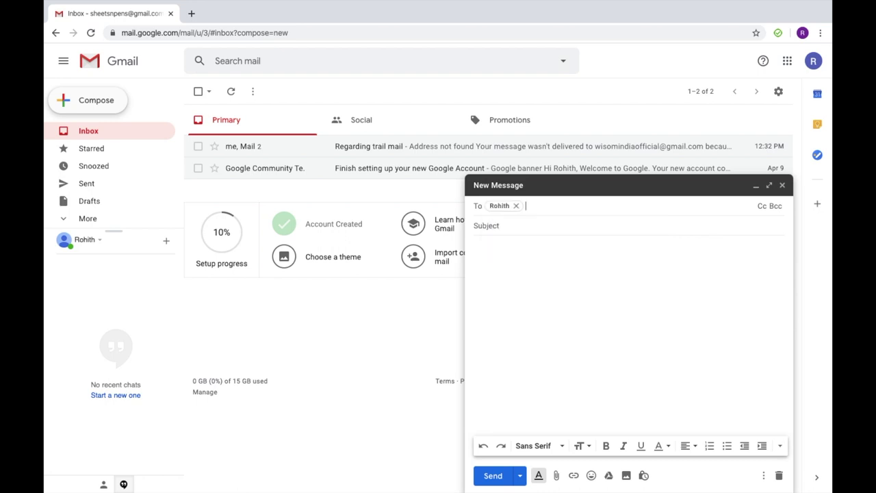
# Step: Replace that recipient with the account's own e-mail address via the suggested contact
pyautogui.click(516, 205)
pyautogui.write('sh')
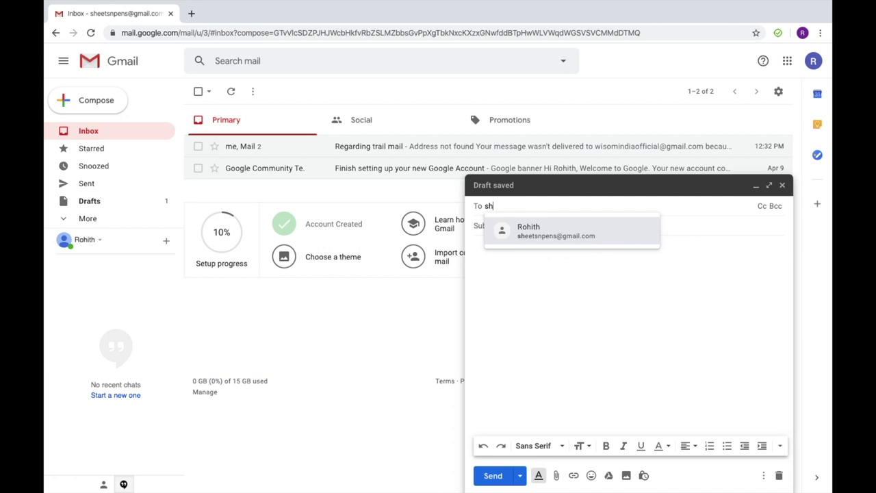
pyautogui.write('eets')
pyautogui.moveTo(586, 235)
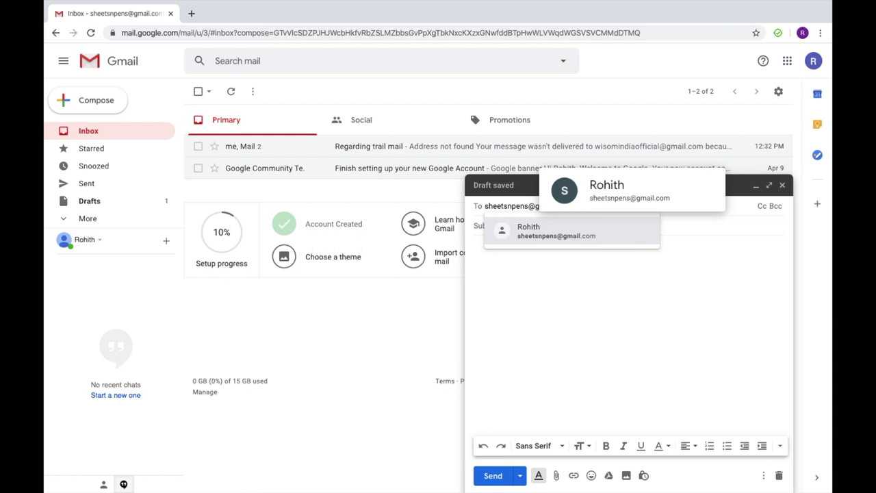
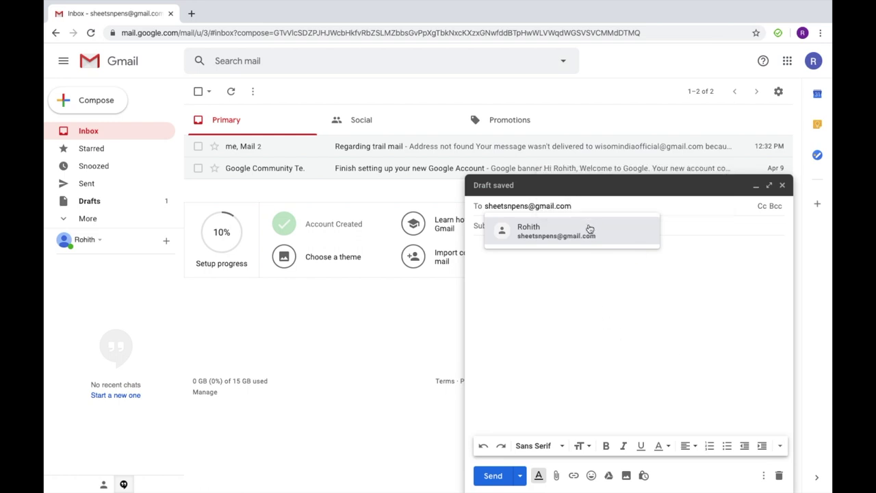
pyautogui.click(575, 204)
pyautogui.moveTo(575, 204); pyautogui.dragTo(525, 208)
pyautogui.click(585, 202)
pyautogui.click(541, 264)
pyautogui.click(533, 206)
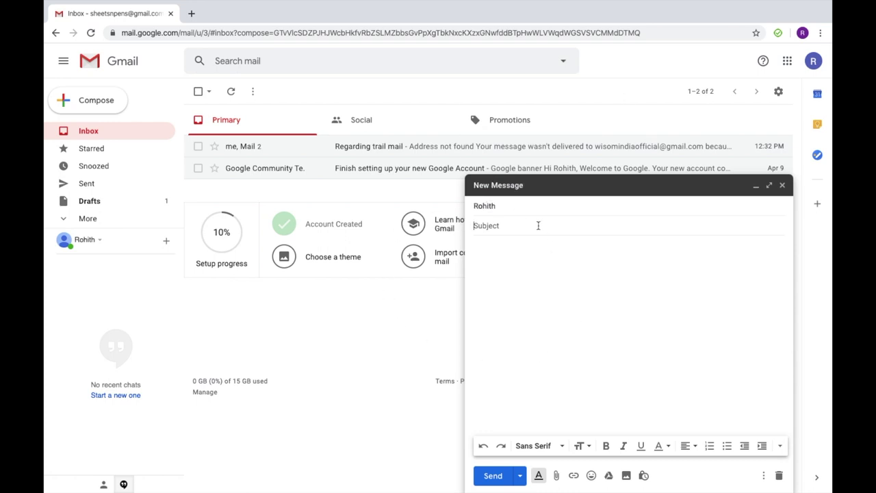
# Step: Enter subject 'Regarding trail mail' and begin the body 'Hello, this is a trail mail from'
pyautogui.write('Regarding ')
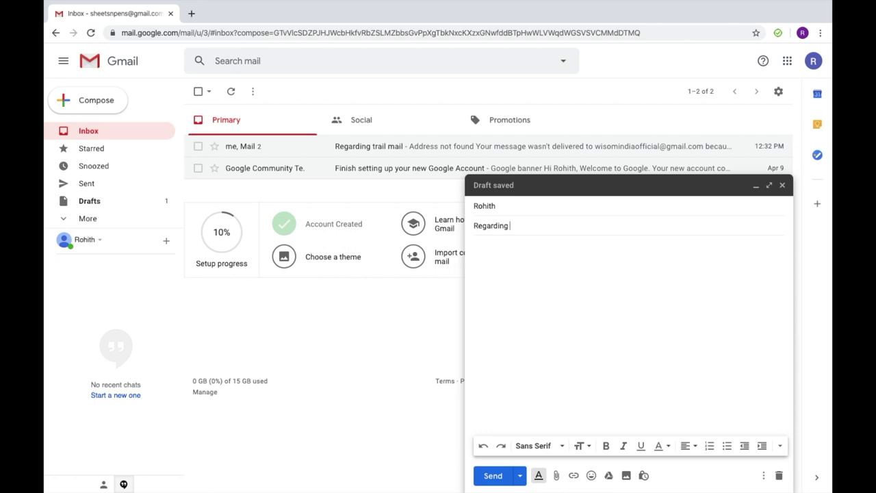
pyautogui.write('trail mail')
pyautogui.press('Tab')
pyautogui.click(549, 227)
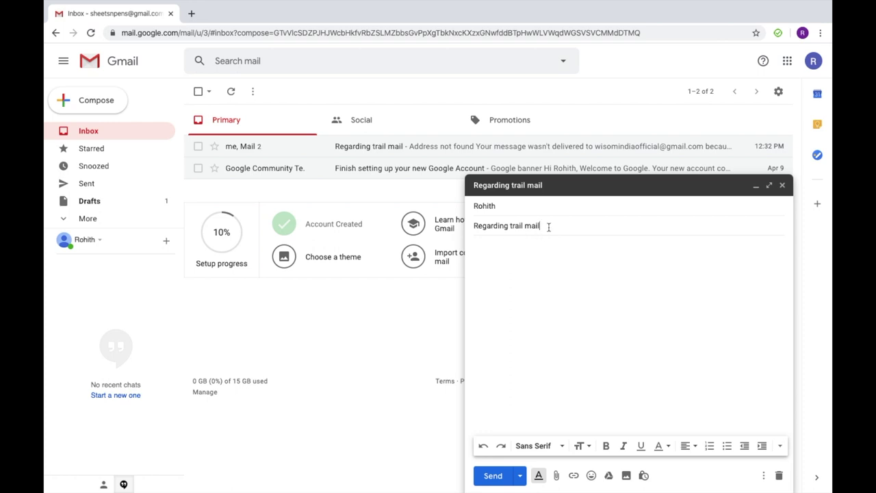
pyautogui.press('Tab')
pyautogui.write('Hello, ')
pyautogui.write('this is')
pyautogui.write(' a trail')
pyautogui.press('Tab')
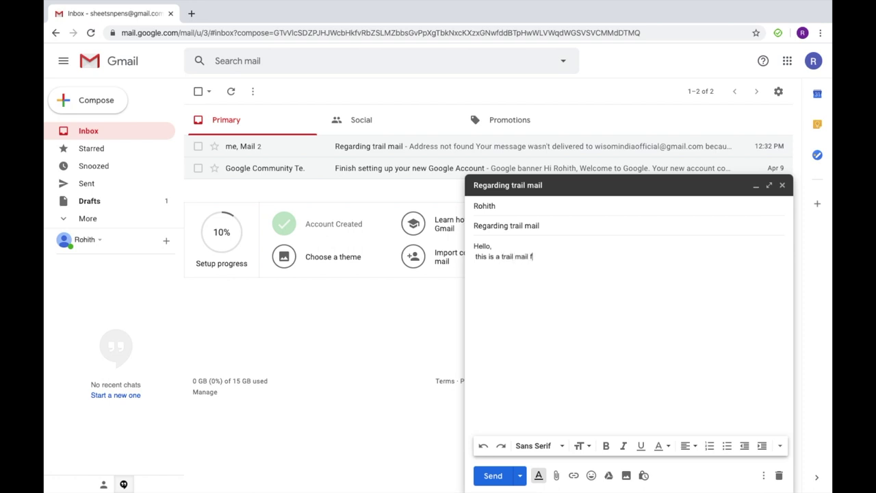
pyautogui.write('from me click')
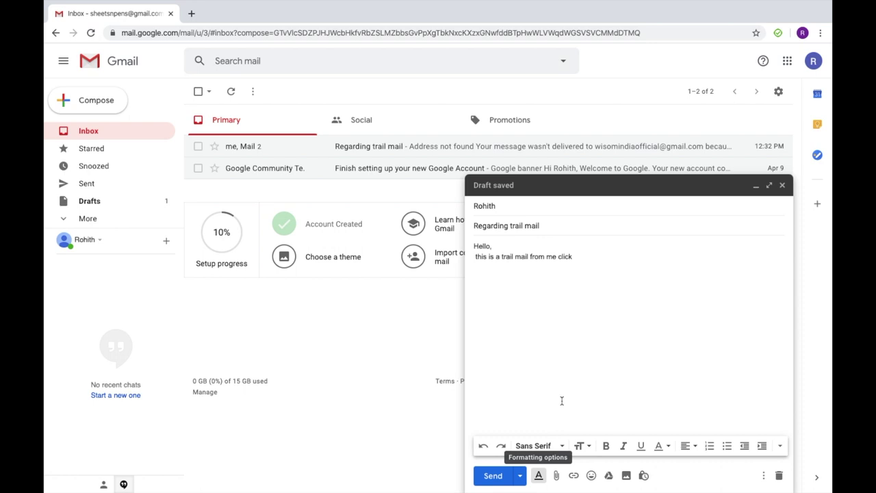
pyautogui.click(539, 476)
pyautogui.click(539, 476)
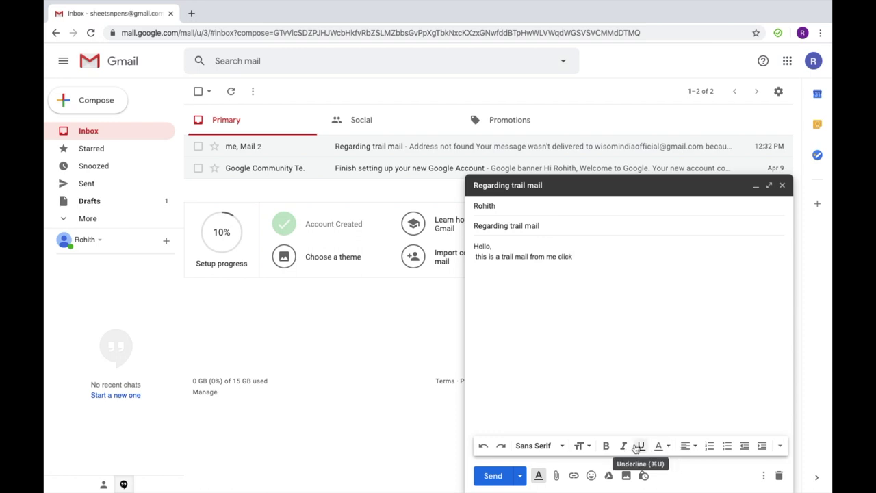
pyautogui.click(606, 446)
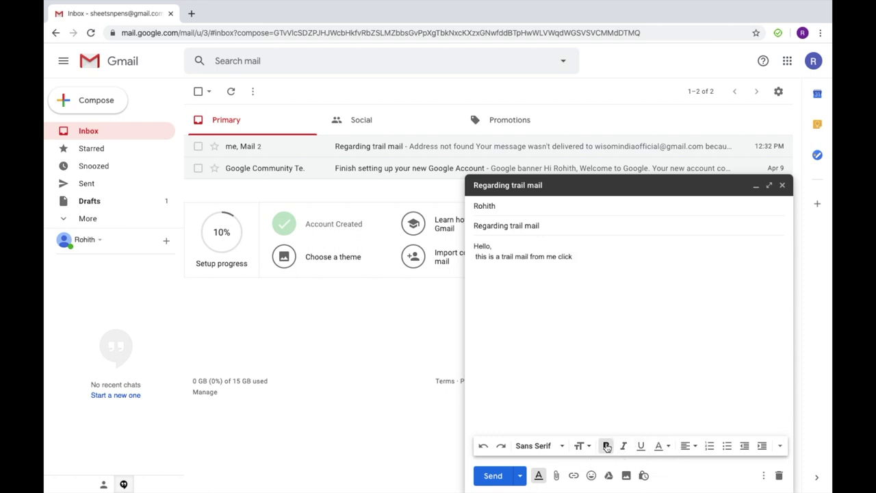
pyautogui.click(622, 447)
pyautogui.click(641, 447)
pyautogui.click(669, 447)
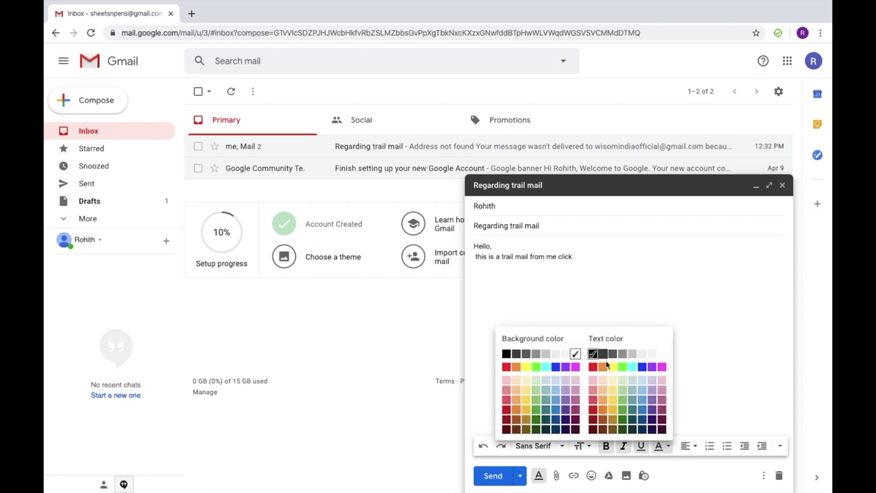
pyautogui.click(593, 367)
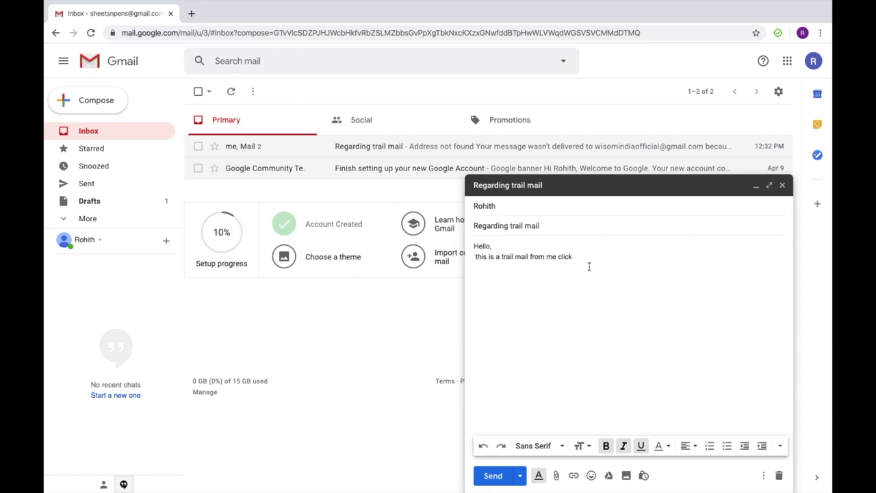
pyautogui.write('ndjdhf')
pyautogui.press('BackSpace')
pyautogui.press('BackSpace')
pyautogui.press('BackSpace')
pyautogui.press('BackSpace')
pyautogui.click(641, 446)
pyautogui.click(624, 446)
pyautogui.click(606, 446)
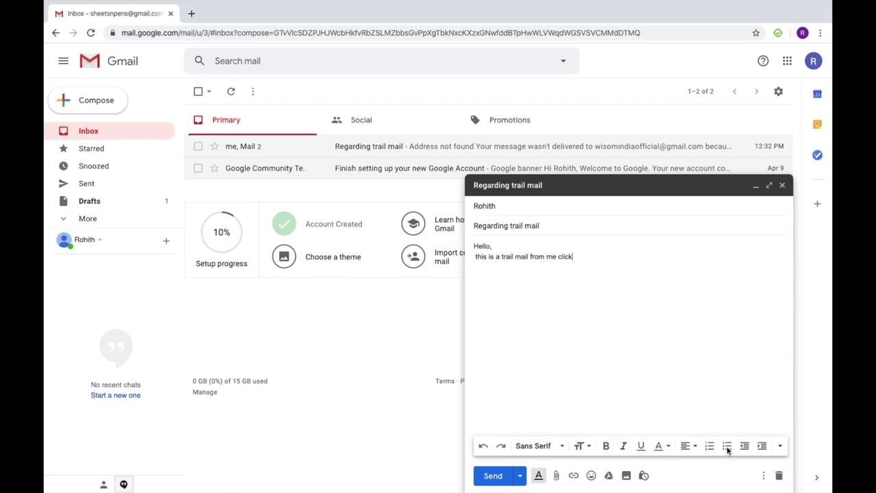
# Step: Attach 'Screenshot 2020-04-09 at 5.12.16 PM.png' from the Logo folder, dismissing the Drive promo
pyautogui.click(557, 479)
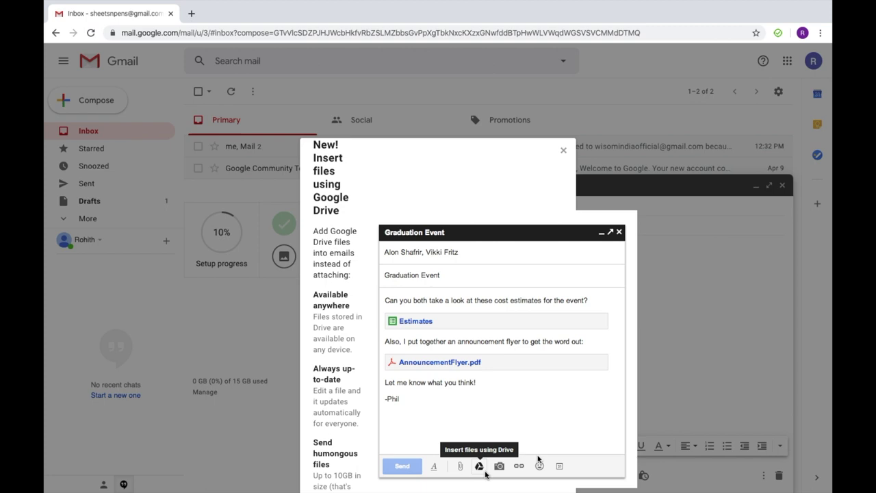
pyautogui.click(563, 150)
pyautogui.click(555, 476)
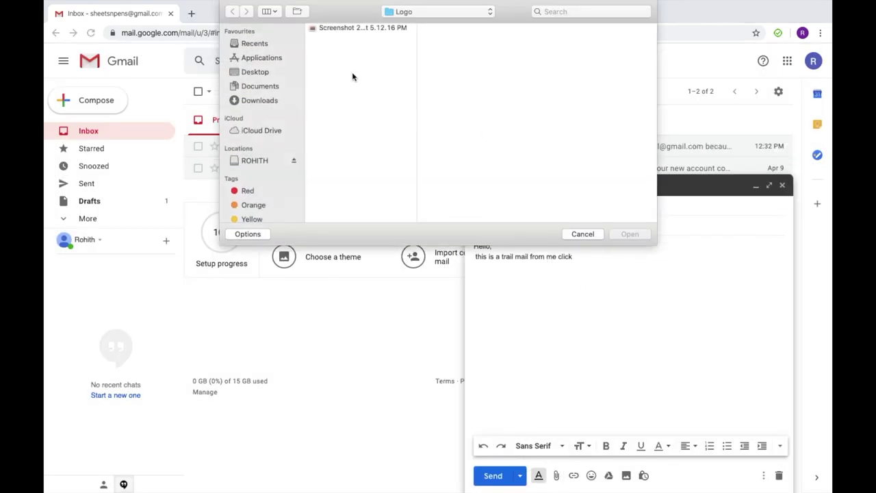
pyautogui.click(361, 28)
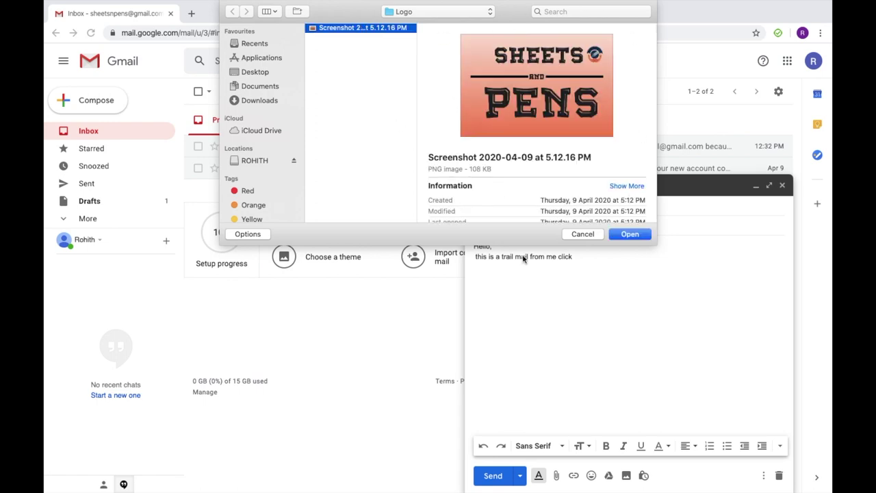
pyautogui.click(627, 238)
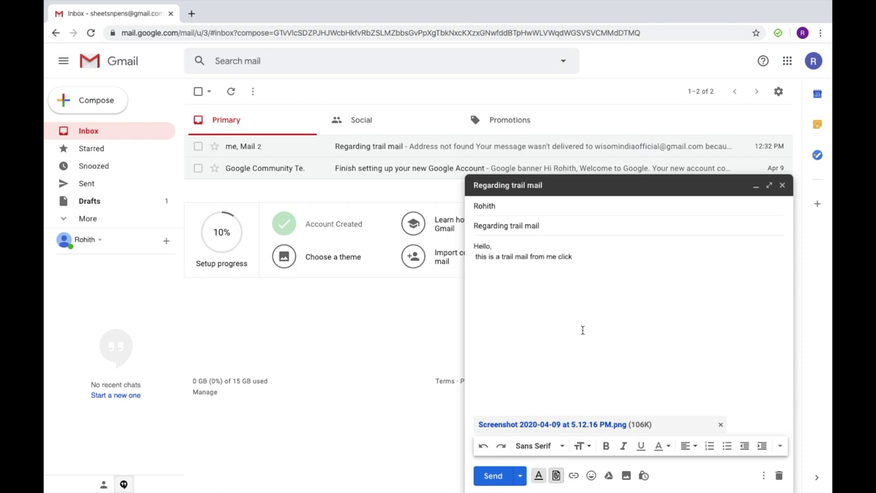
pyautogui.click(574, 475)
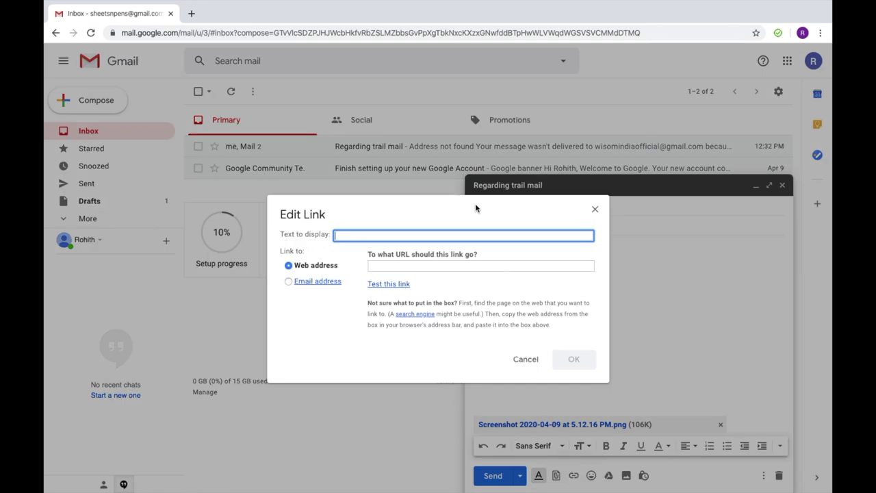
pyautogui.click(421, 265)
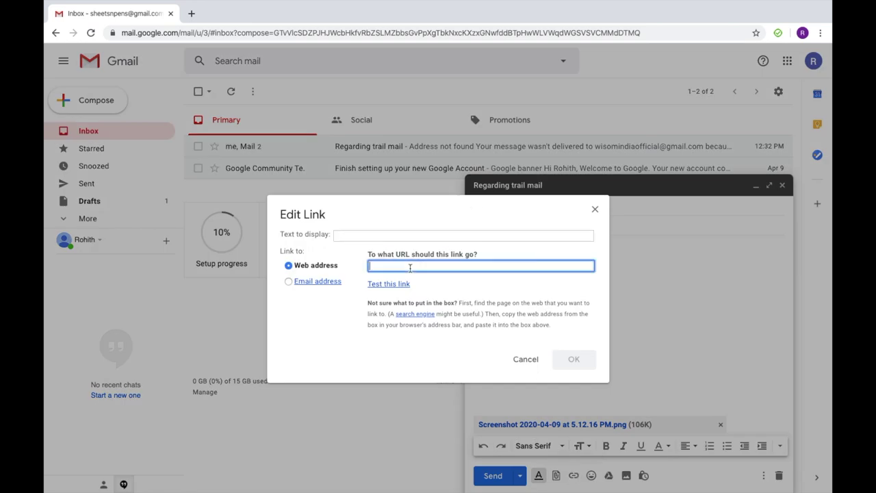
pyautogui.write('wh')
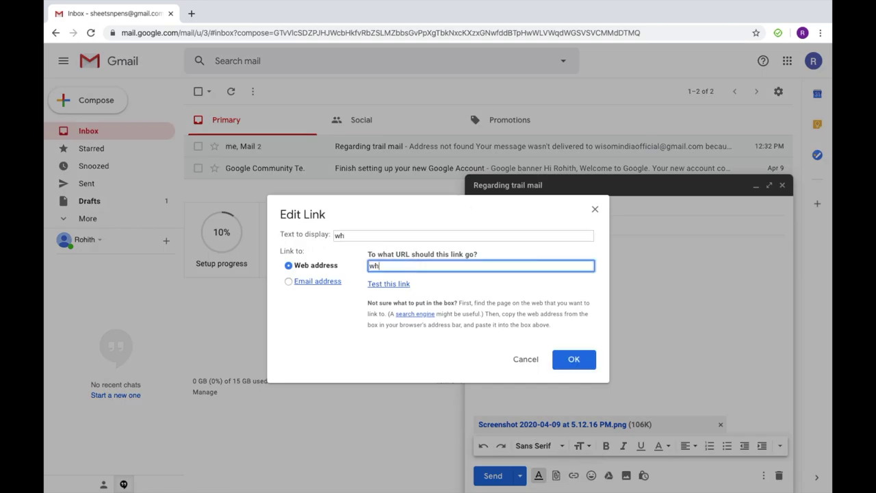
pyautogui.press('BackSpace')
pyautogui.write('www.google.com')
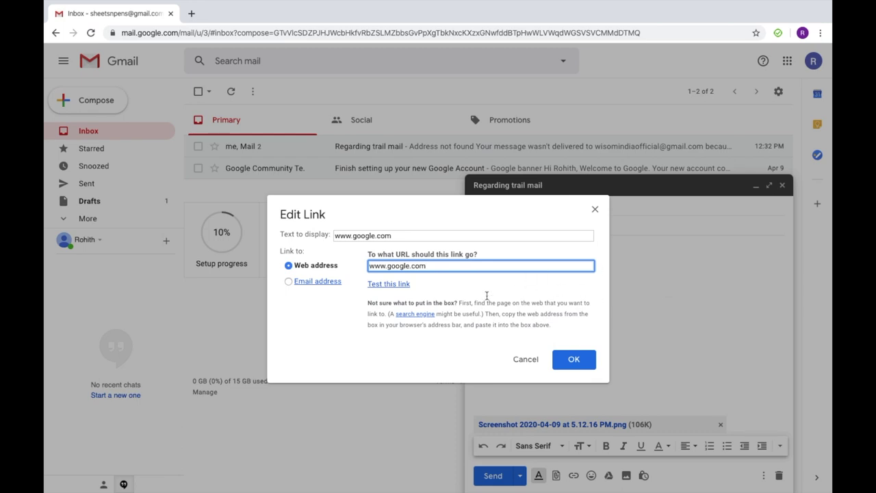
pyautogui.click(412, 233)
pyautogui.moveTo(410, 231); pyautogui.dragTo(334, 231)
pyautogui.press('BackSpace')
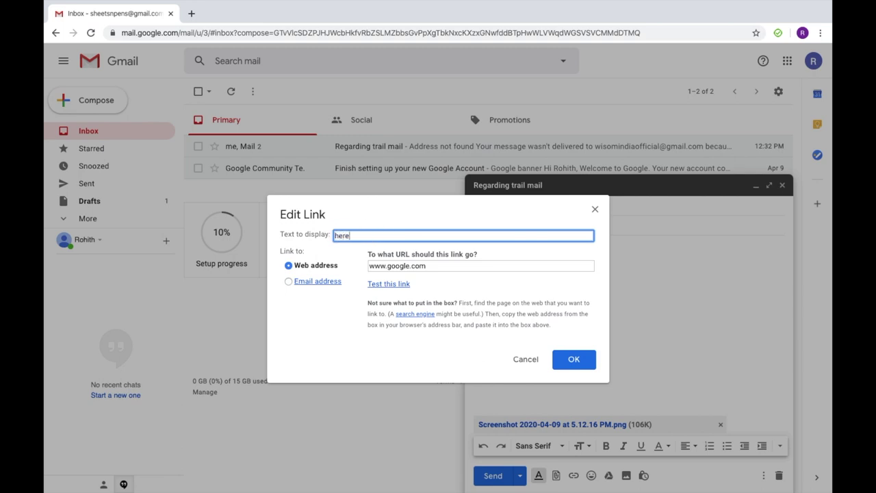
pyautogui.click(574, 360)
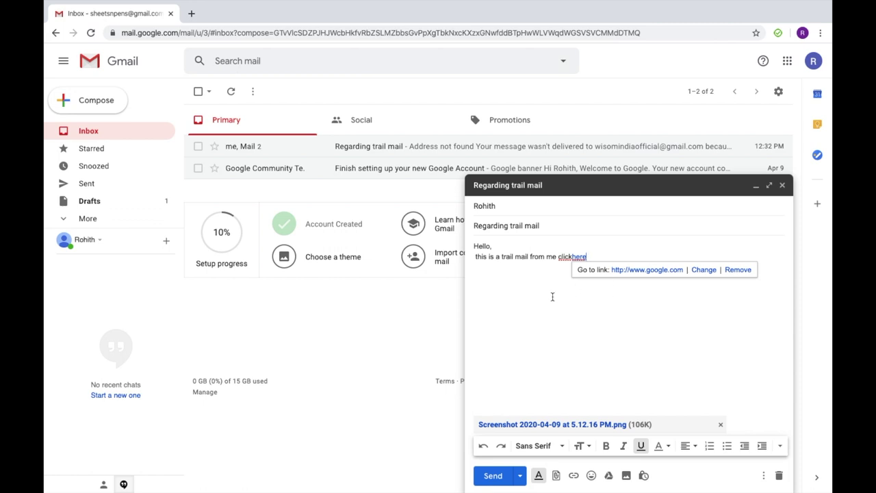
# Step: Test the 'here' link by opening google.com in a new tab, then close it
pyautogui.click(573, 258)
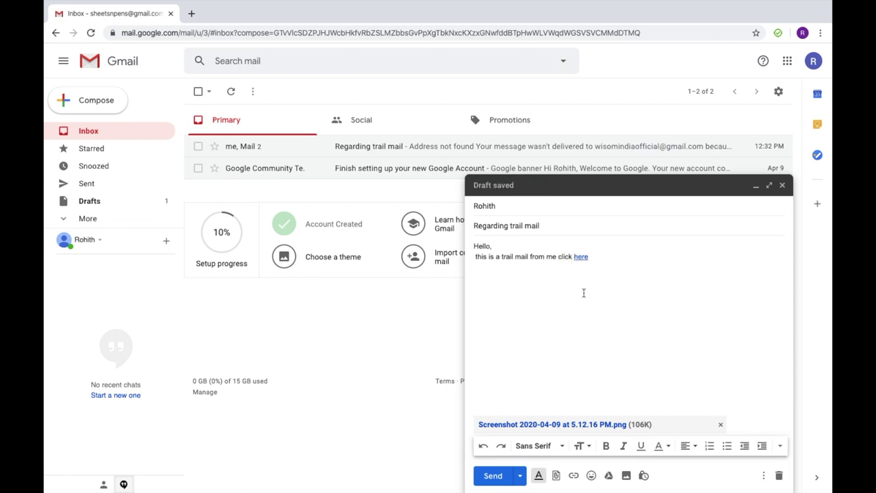
pyautogui.click(581, 256)
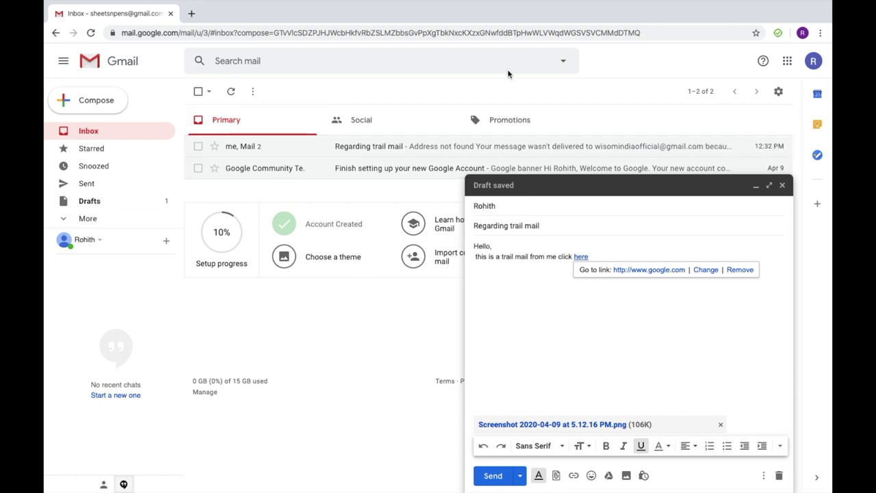
pyautogui.click(648, 270)
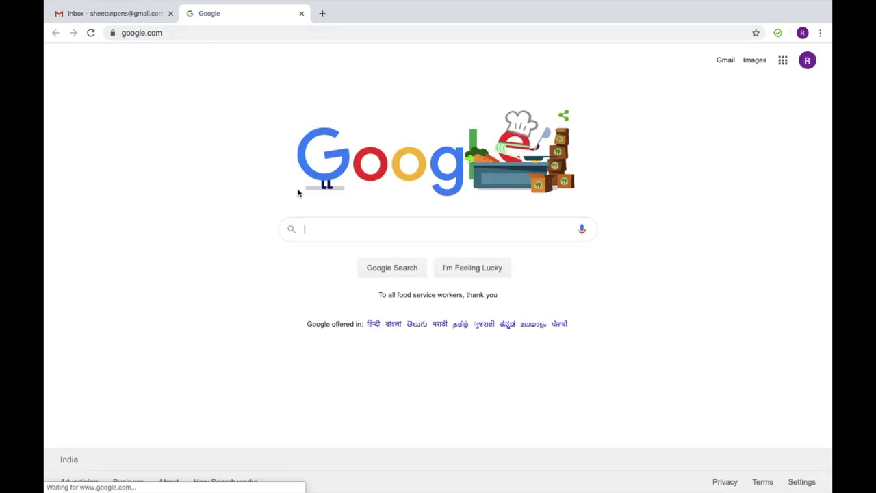
pyautogui.click(301, 13)
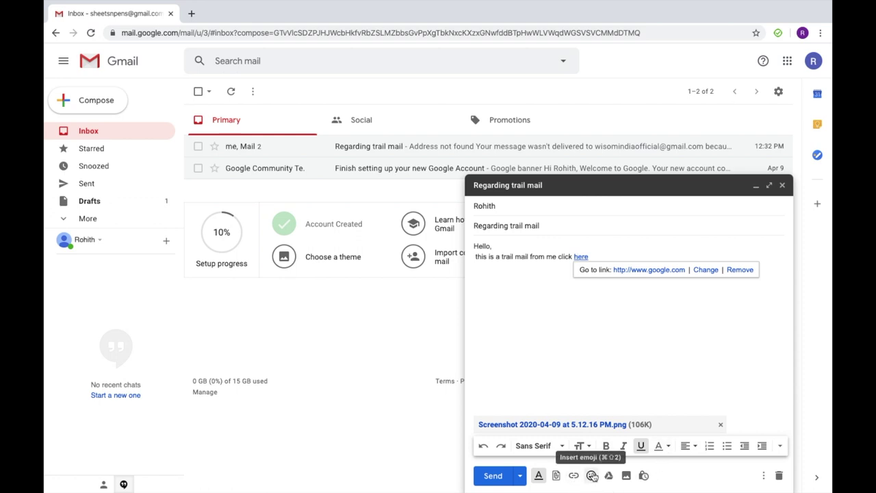
pyautogui.click(592, 475)
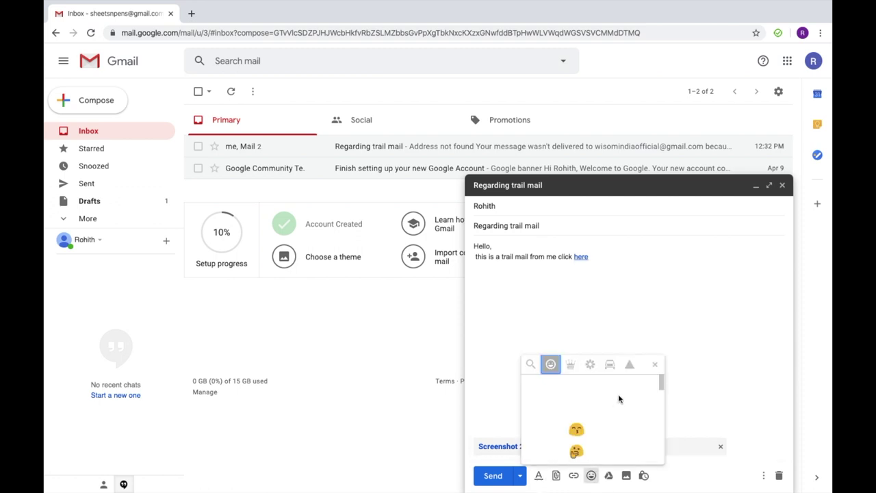
pyautogui.click(656, 364)
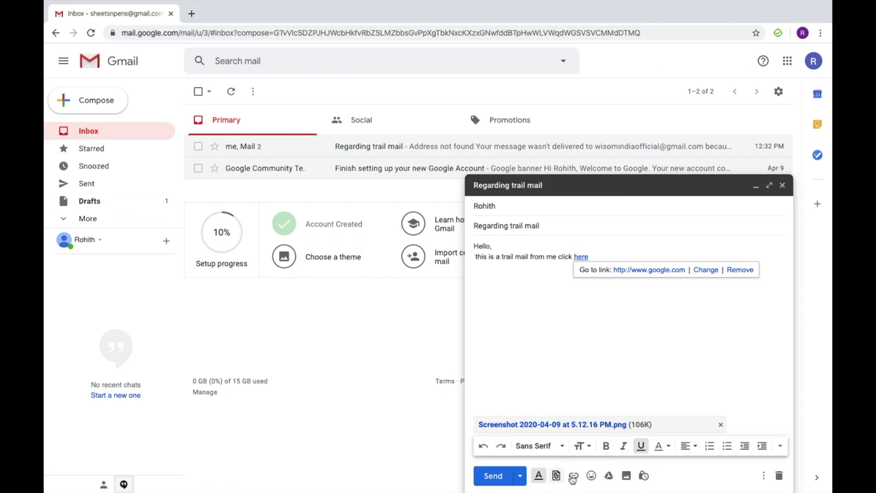
pyautogui.click(644, 476)
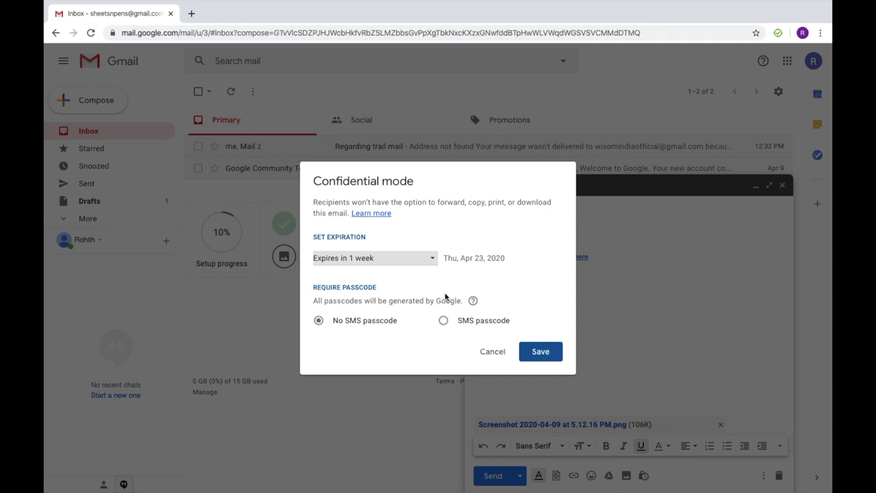
pyautogui.click(418, 258)
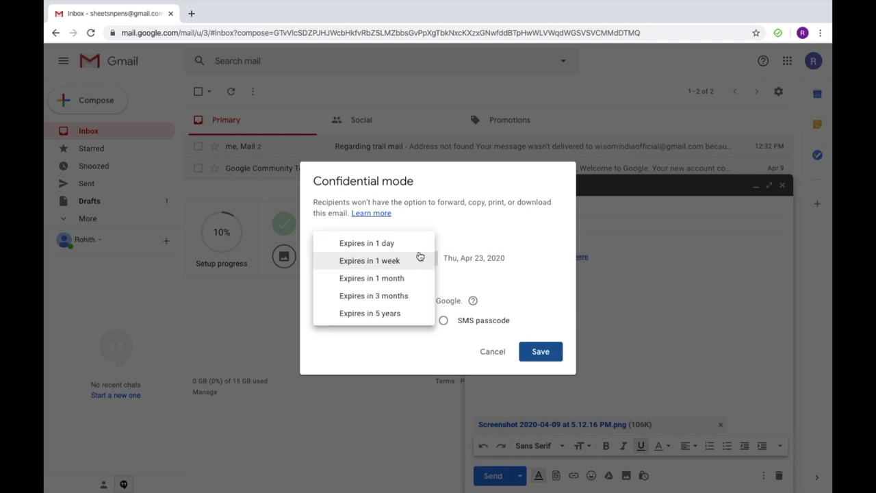
pyautogui.click(484, 250)
pyautogui.click(421, 262)
pyautogui.click(417, 246)
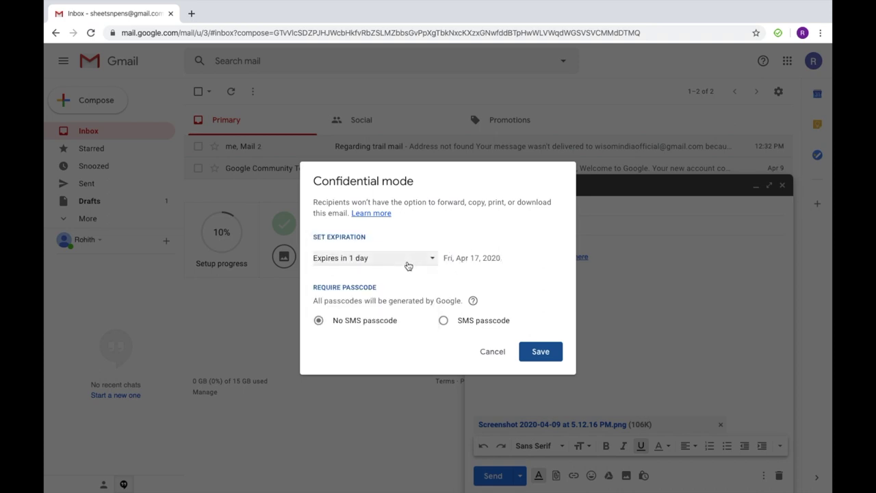
pyautogui.click(408, 266)
pyautogui.click(350, 299)
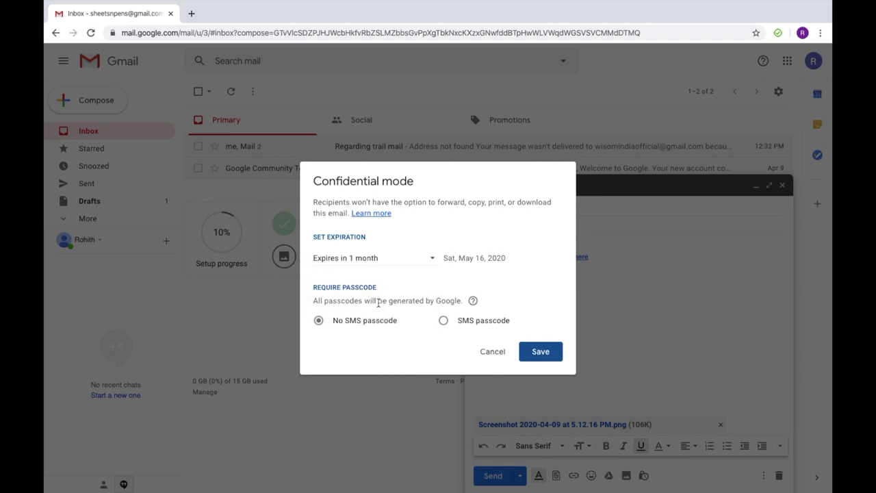
pyautogui.click(415, 264)
pyautogui.click(416, 248)
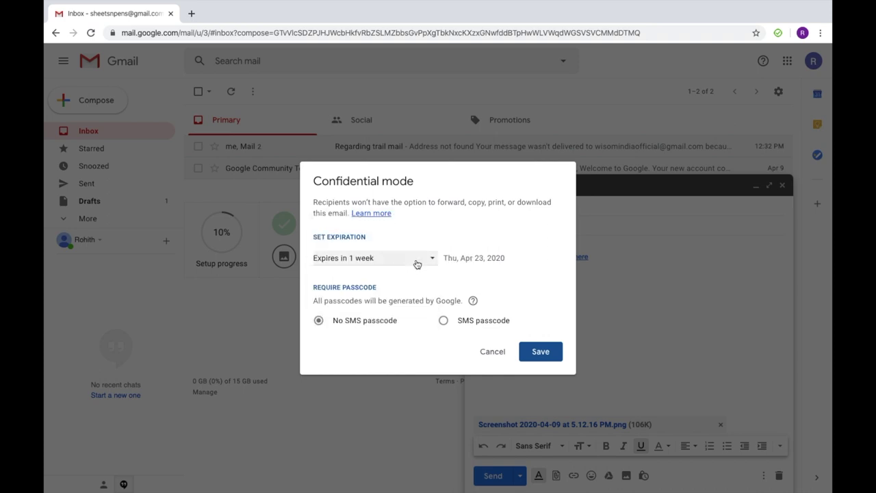
pyautogui.click(416, 264)
pyautogui.click(499, 278)
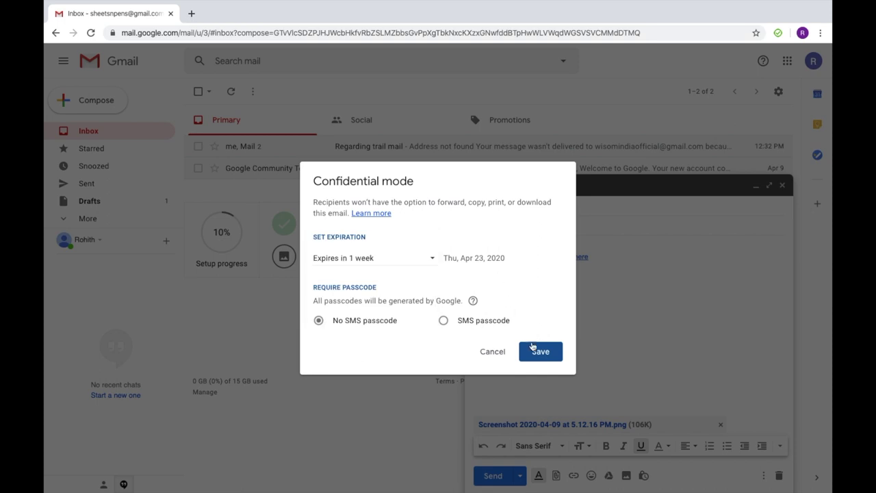
pyautogui.click(495, 353)
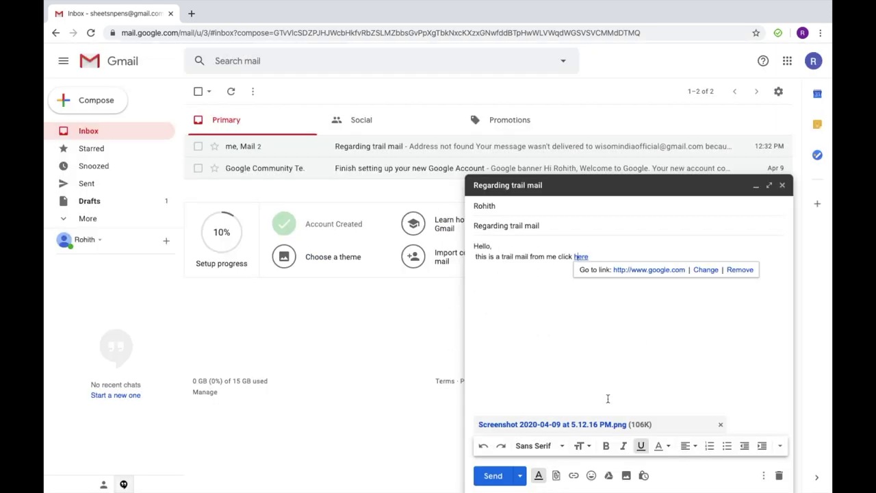
pyautogui.click(692, 447)
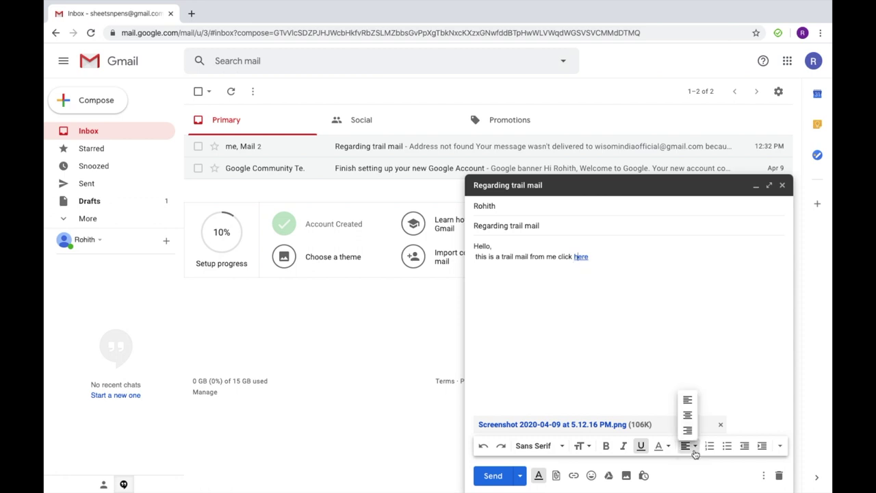
pyautogui.click(690, 401)
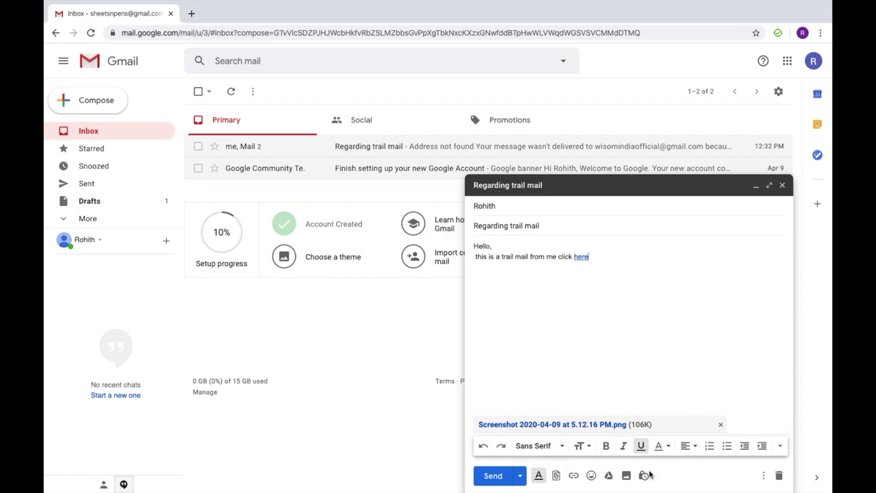
pyautogui.click(764, 475)
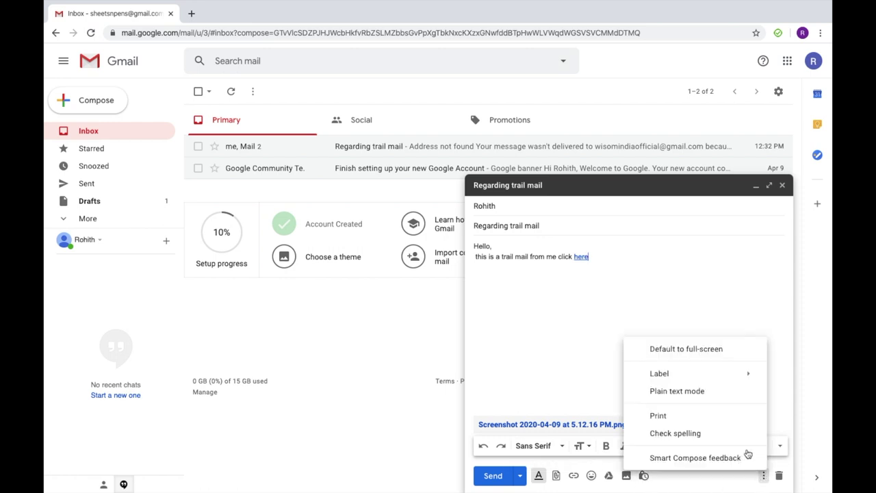
pyautogui.click(751, 490)
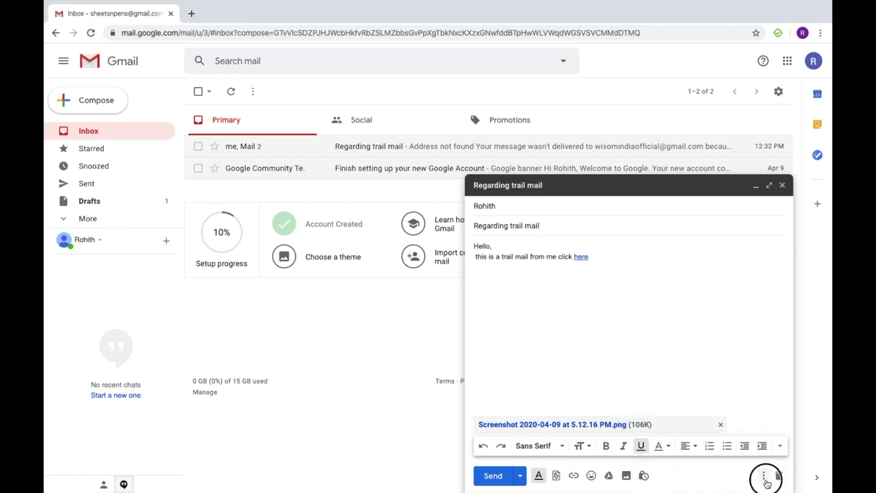
pyautogui.click(764, 476)
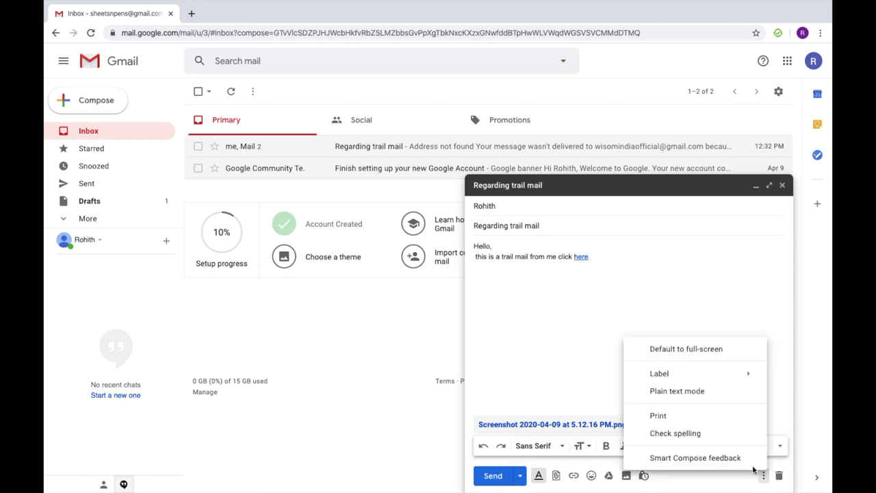
pyautogui.click(700, 348)
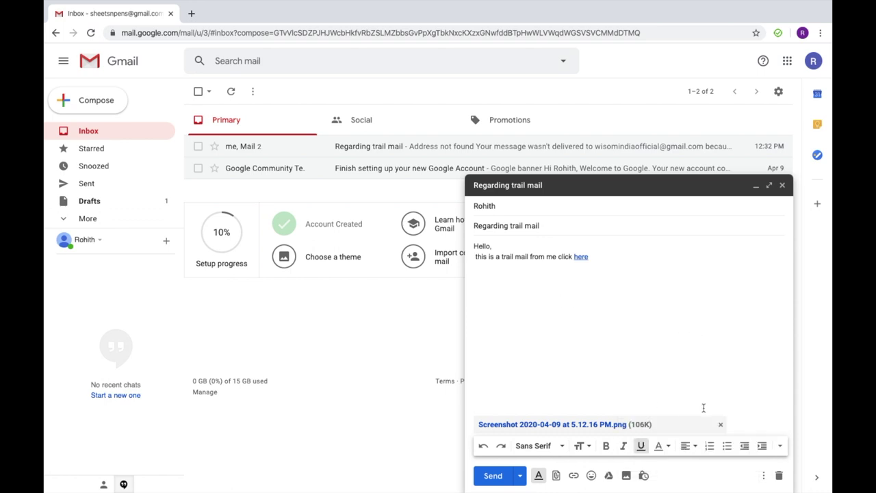
pyautogui.click(762, 482)
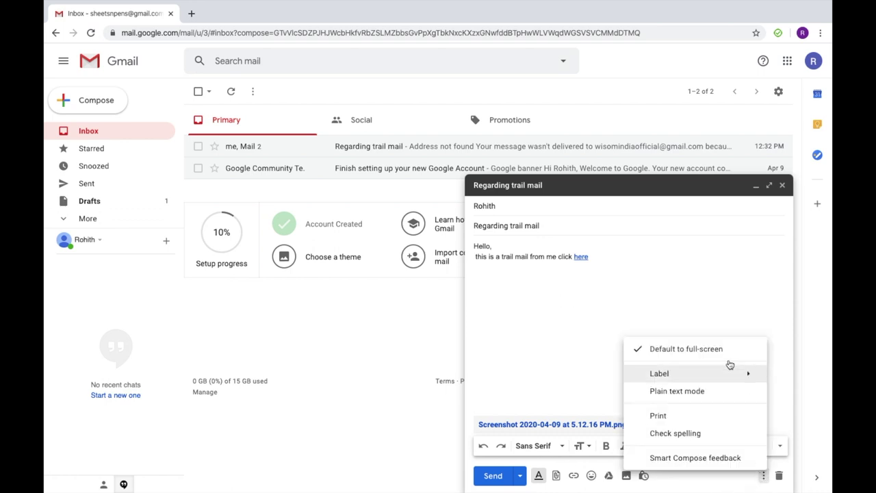
pyautogui.click(713, 348)
pyautogui.click(760, 476)
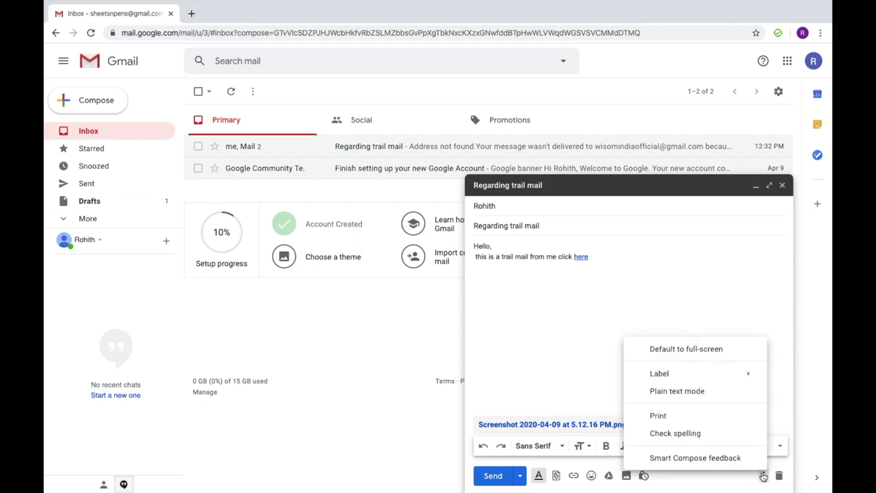
pyautogui.moveTo(698, 373)
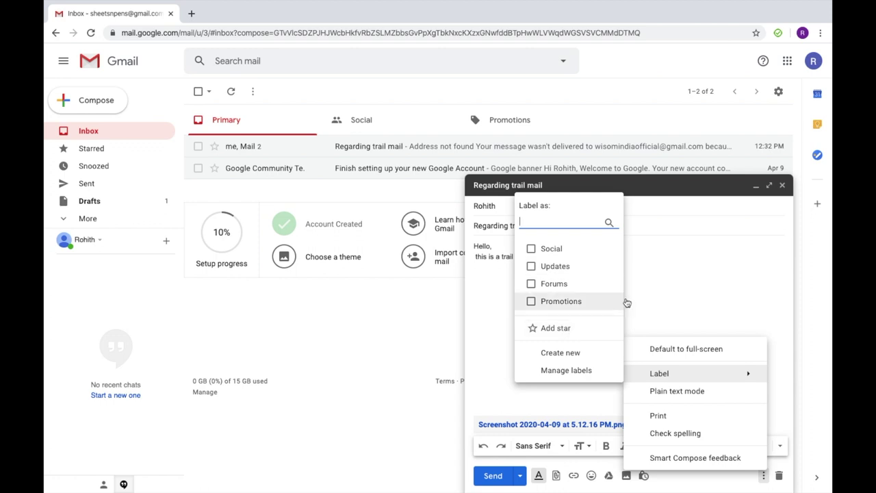
pyautogui.click(678, 297)
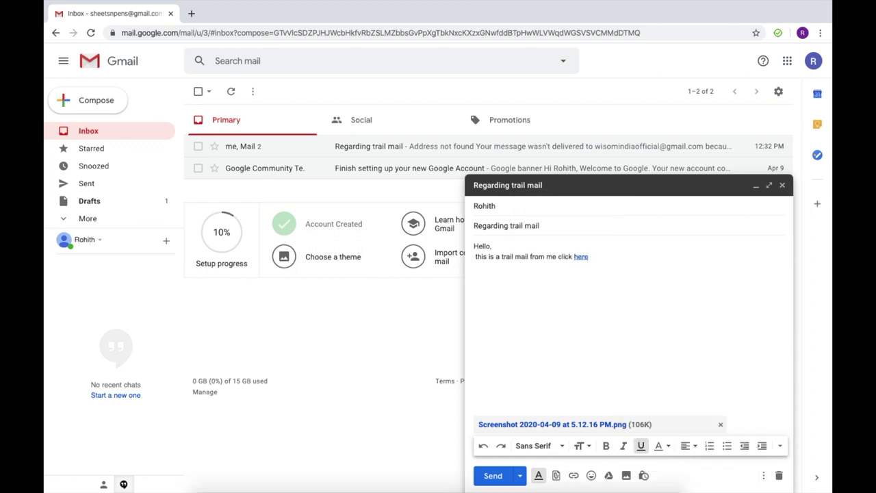
pyautogui.click(521, 476)
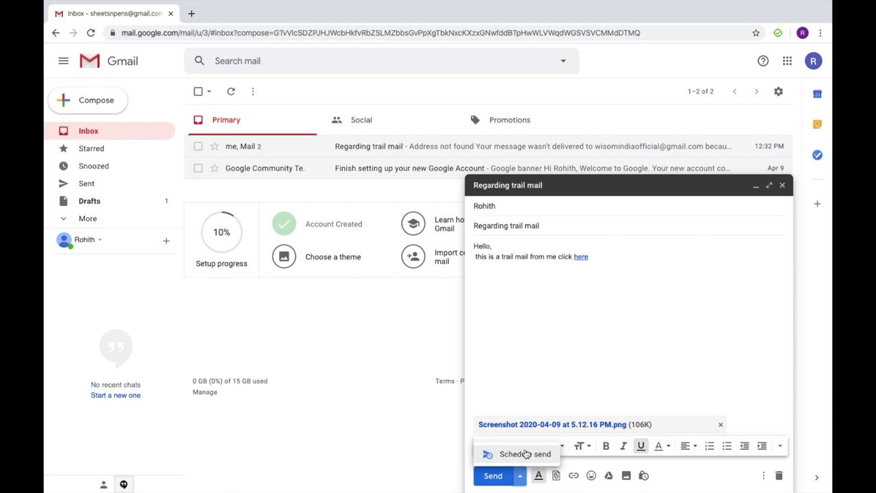
pyautogui.click(526, 453)
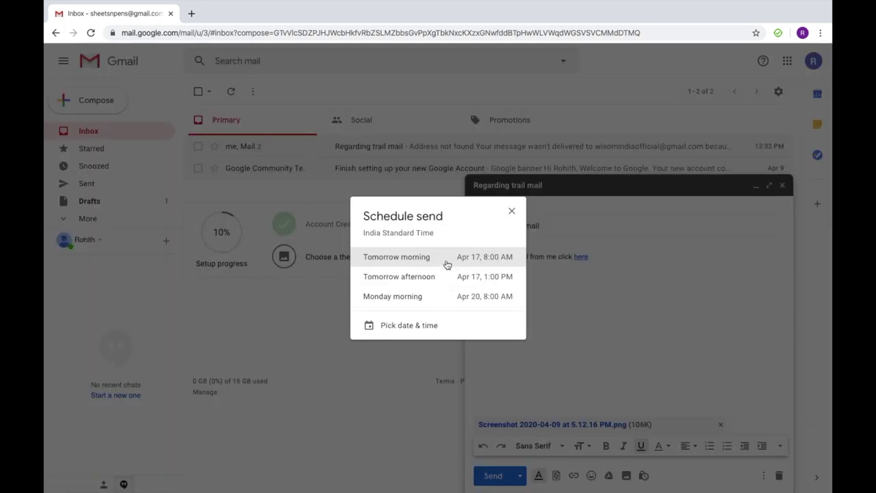
pyautogui.click(414, 323)
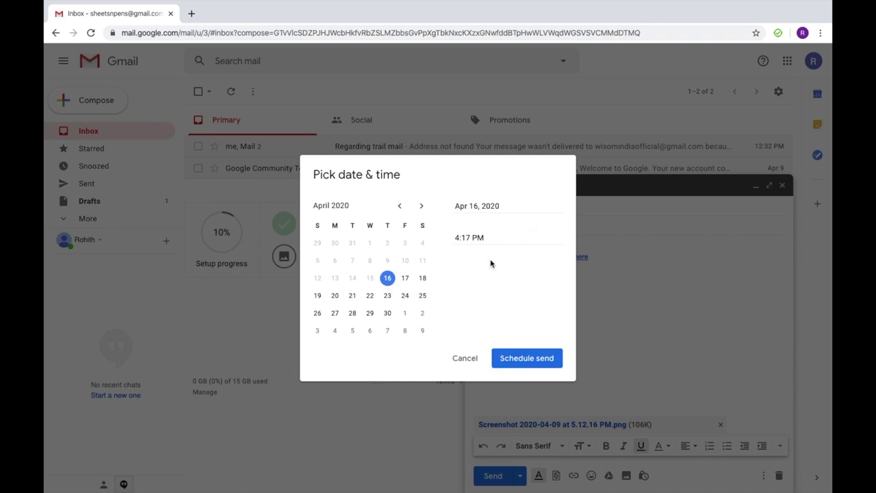
pyautogui.click(465, 356)
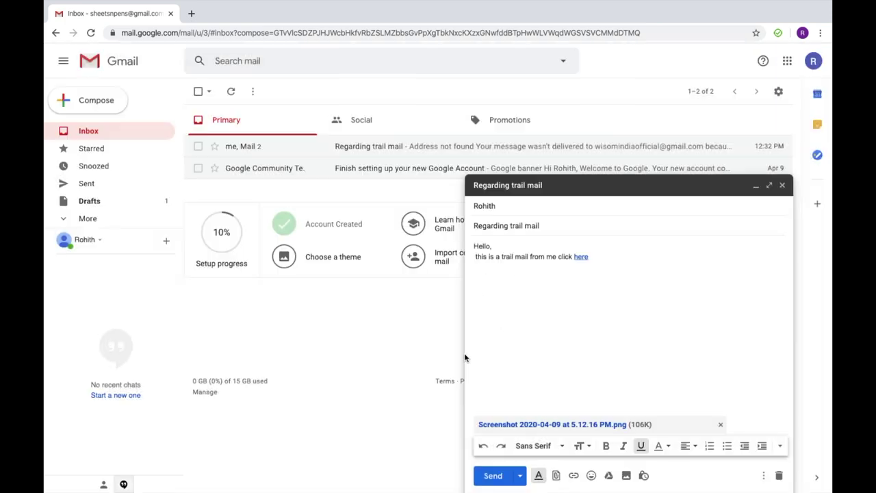
# Step: Send the trail mail, star it in the inbox, and open it
pyautogui.click(493, 476)
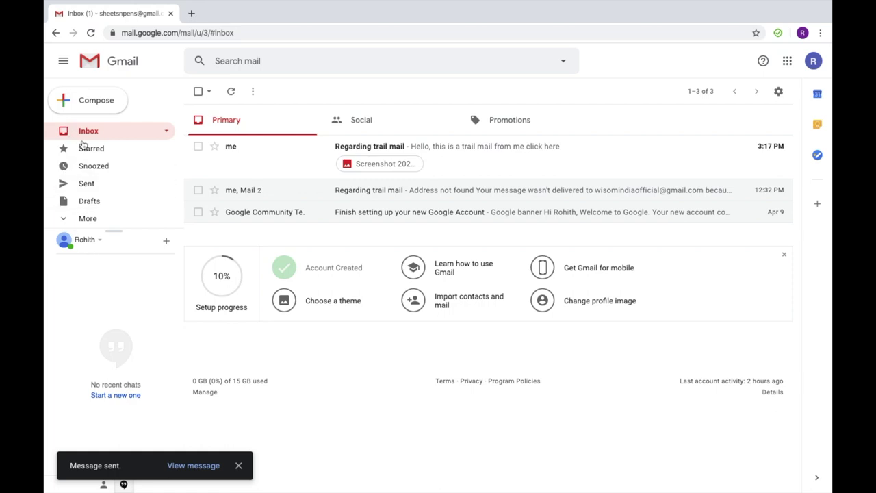
pyautogui.click(214, 147)
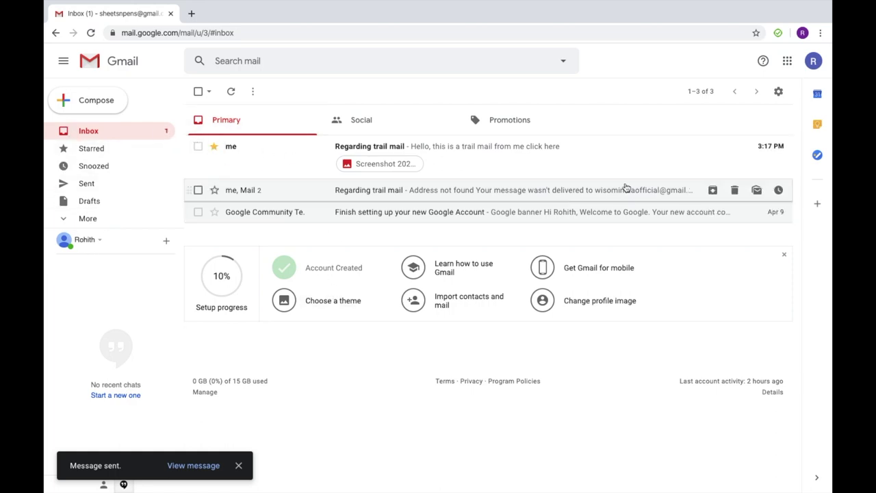
pyautogui.click(529, 163)
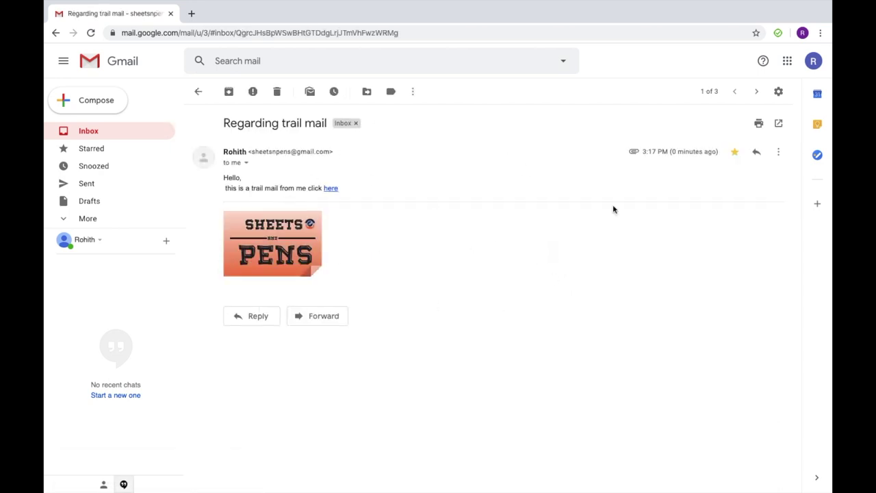
# Step: Open the Sent folder, showing the starred 3:17 PM trail mail with its screenshot attachment
pyautogui.click(695, 152)
pyautogui.click(113, 185)
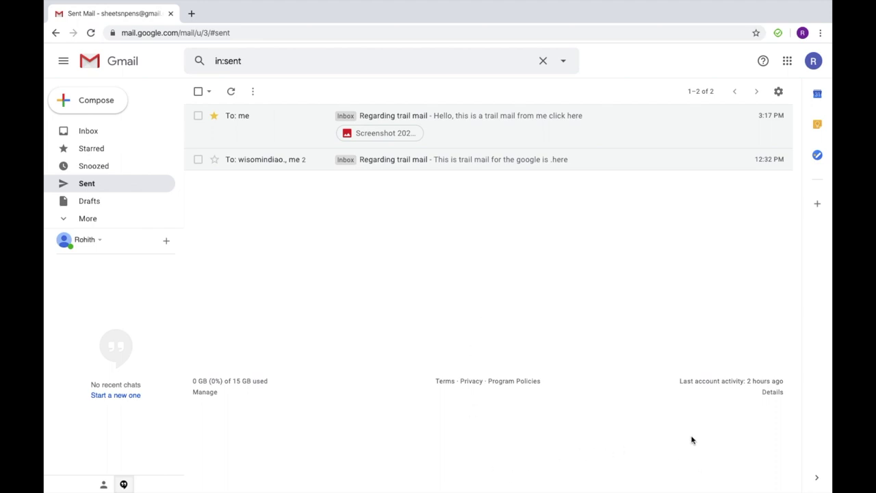
pyautogui.moveTo(78, 4)
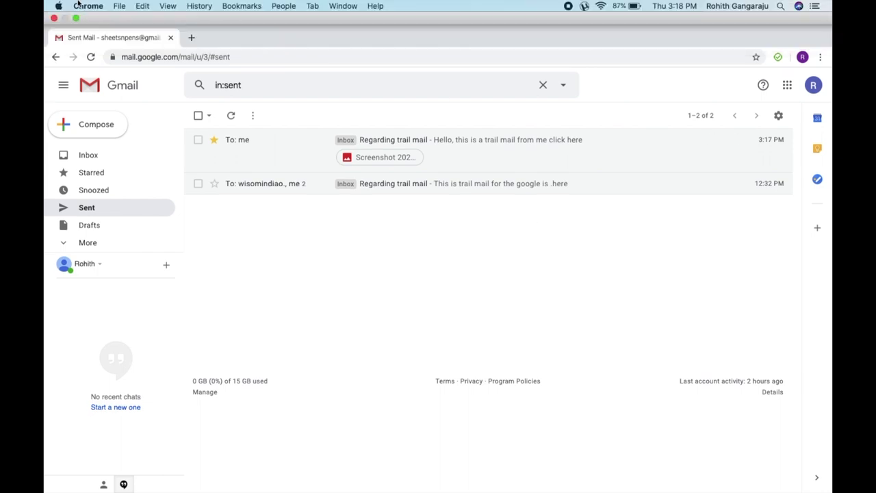